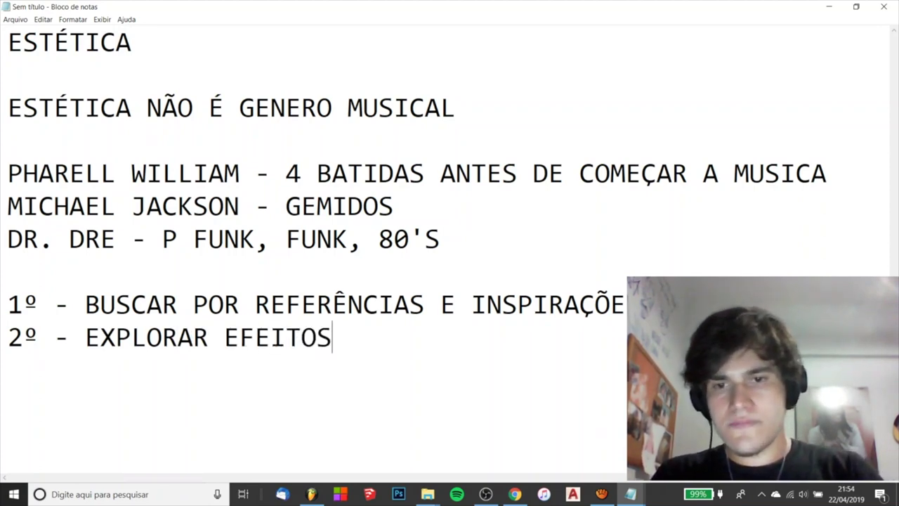
# Complete the second list item as "EXPLORAR EFEITOS DIFERENTES" and highlight that phrase
pyautogui.write('DIFERE')
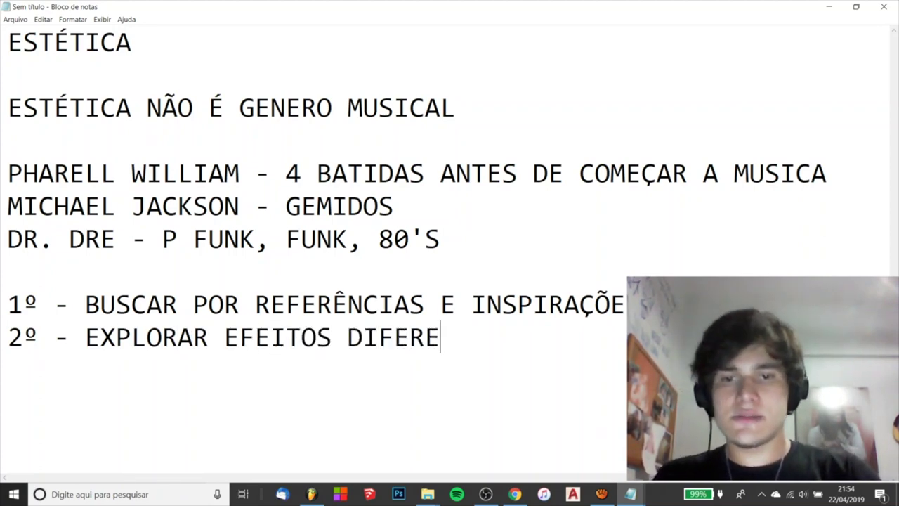
pyautogui.write('NTES')
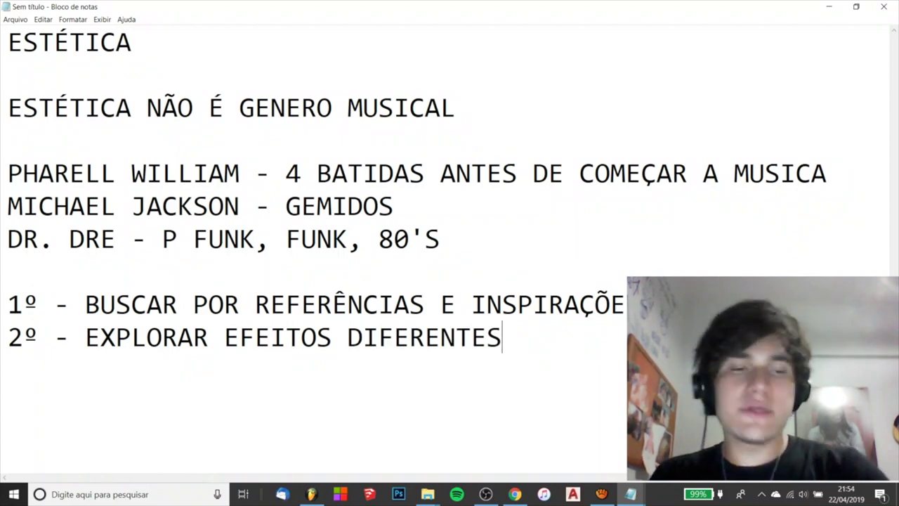
pyautogui.moveTo(506, 337); pyautogui.dragTo(86, 336)
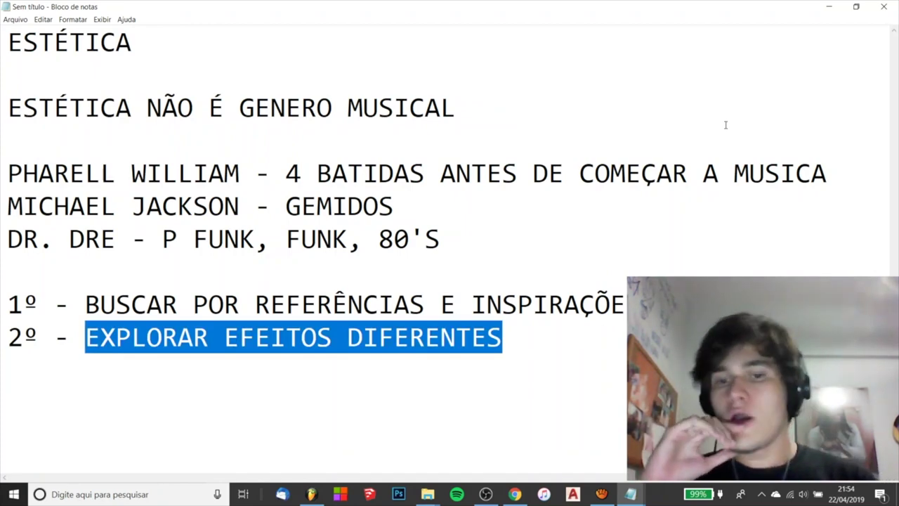
# Switch to FL Studio, insert an empty Sampler channel above Kick, and open its piano roll
pyautogui.click(311, 494)
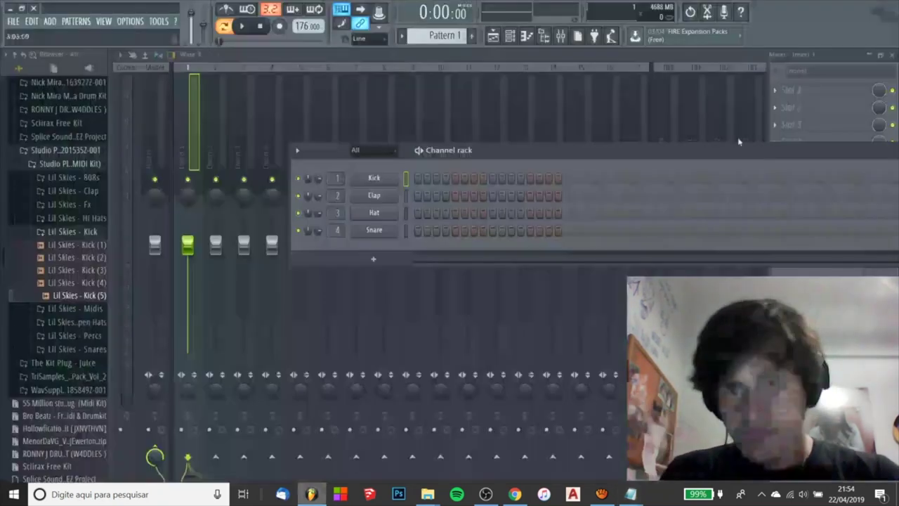
pyautogui.click(373, 258)
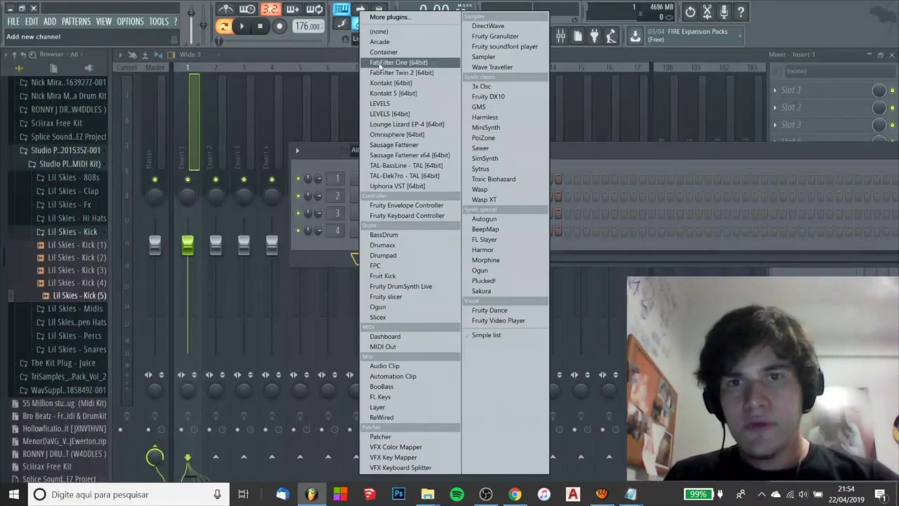
pyautogui.press('Escape')
pyautogui.rightClick(399, 177)
pyautogui.moveTo(417, 251)
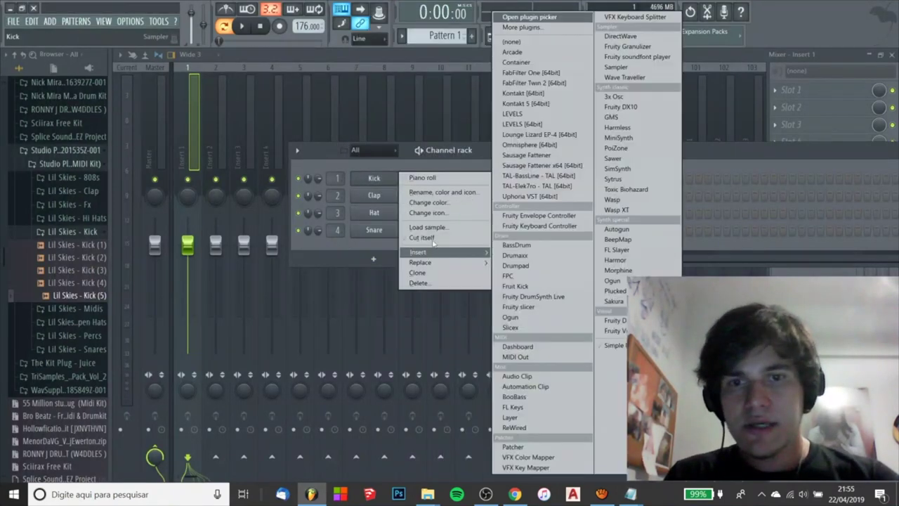
pyautogui.click(534, 35)
pyautogui.rightClick(397, 178)
pyautogui.click(422, 177)
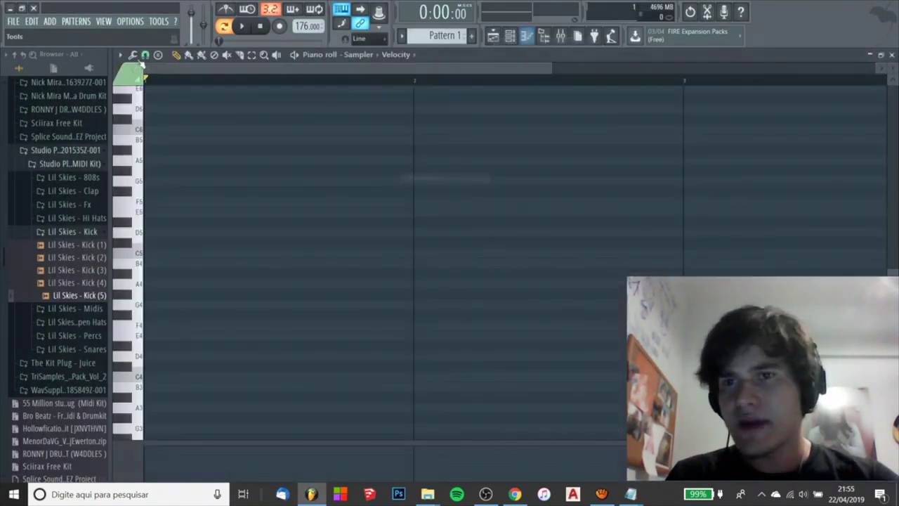
# Choose the Aeolian scale as the piano roll note stamp
pyautogui.click(120, 54)
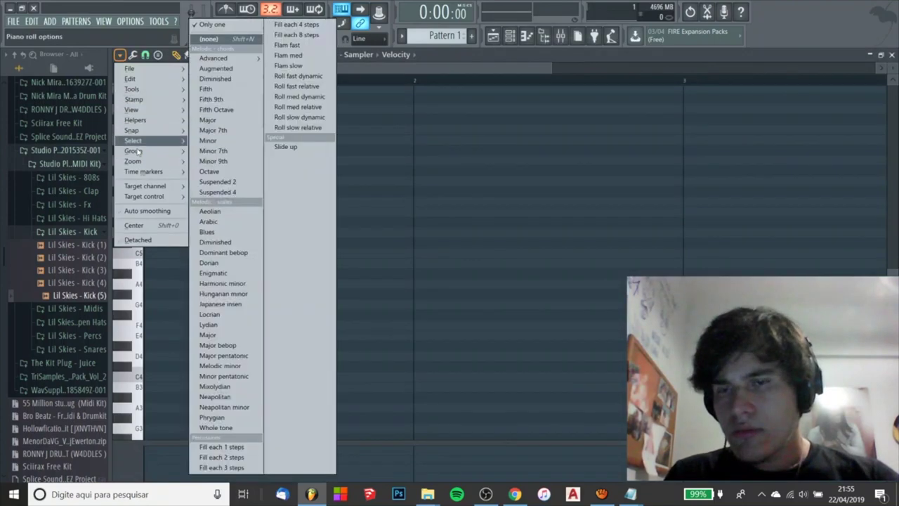
pyautogui.moveTo(146, 121)
pyautogui.moveTo(134, 99)
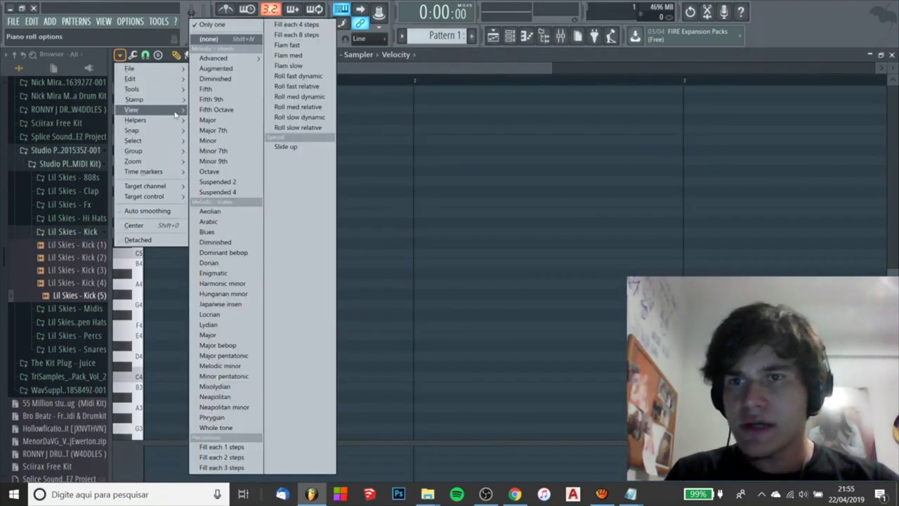
pyautogui.click(239, 214)
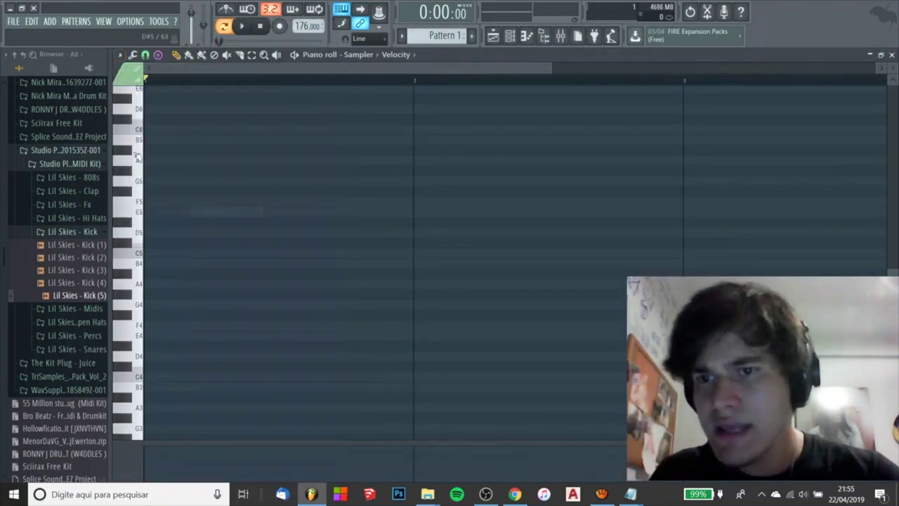
# Set the piano roll snap to 1/6 beat
pyautogui.click(120, 55)
pyautogui.click(121, 55)
pyautogui.click(145, 55)
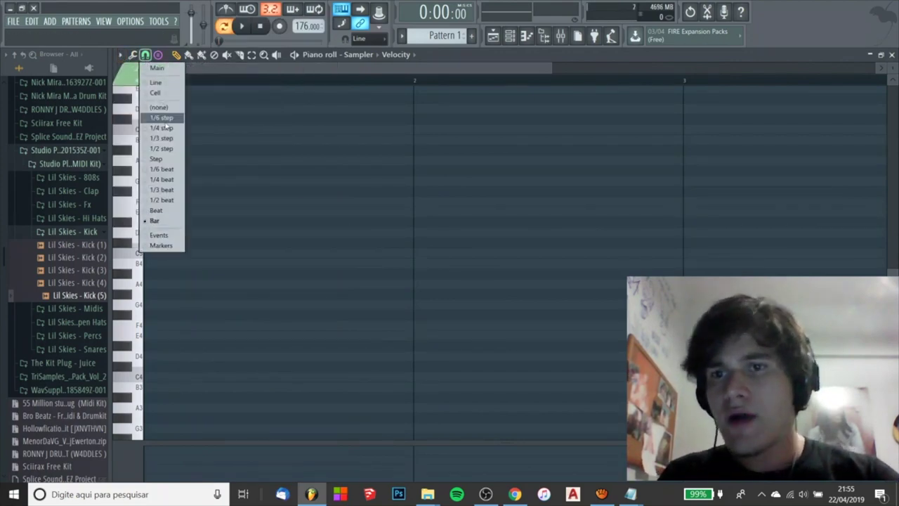
pyautogui.click(162, 172)
pyautogui.keyDown('ctrl'); pyautogui.scroll(-3, 167, 244); pyautogui.keyUp('ctrl')
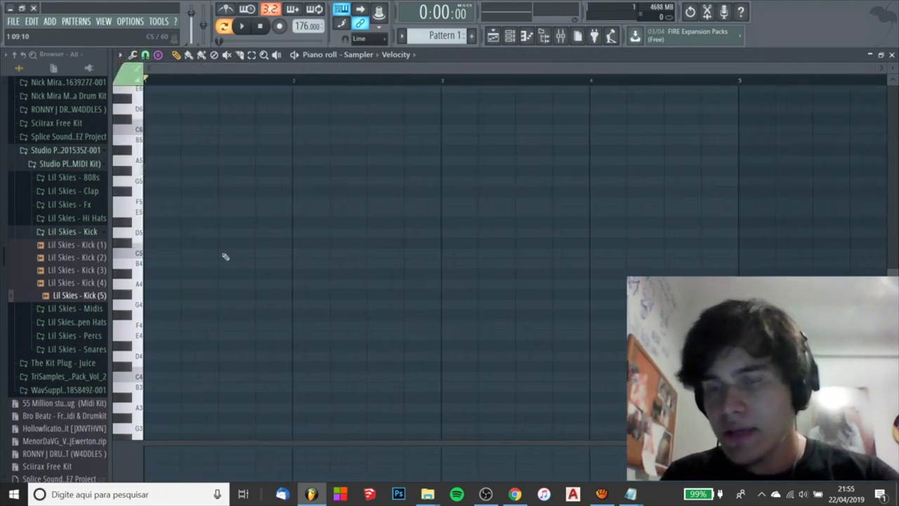
# Stamp the Aeolian scale from B4 at the start of bar 1 and stretch all its notes to two bars
pyautogui.click(163, 267)
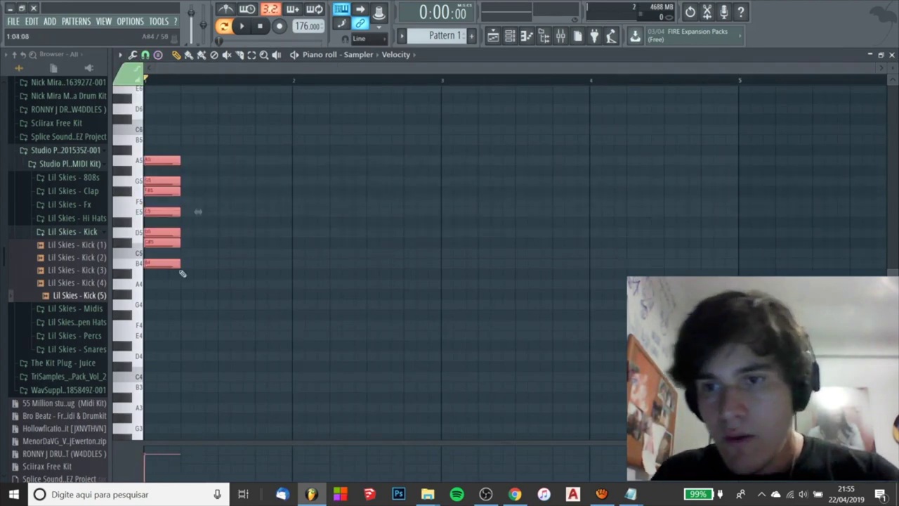
pyautogui.click(152, 274)
pyautogui.rightClick(170, 275)
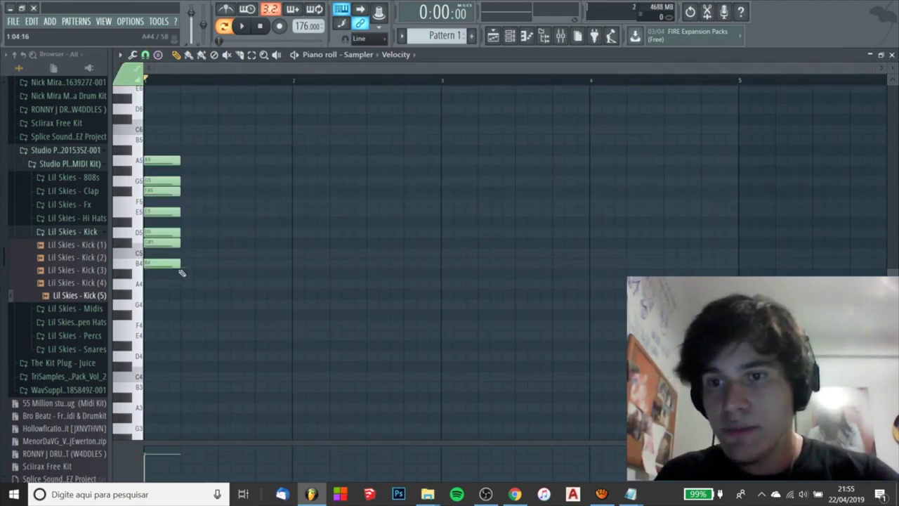
pyautogui.hotkey('ctrl', 'a')
pyautogui.moveTo(178, 172); pyautogui.dragTo(442, 173)
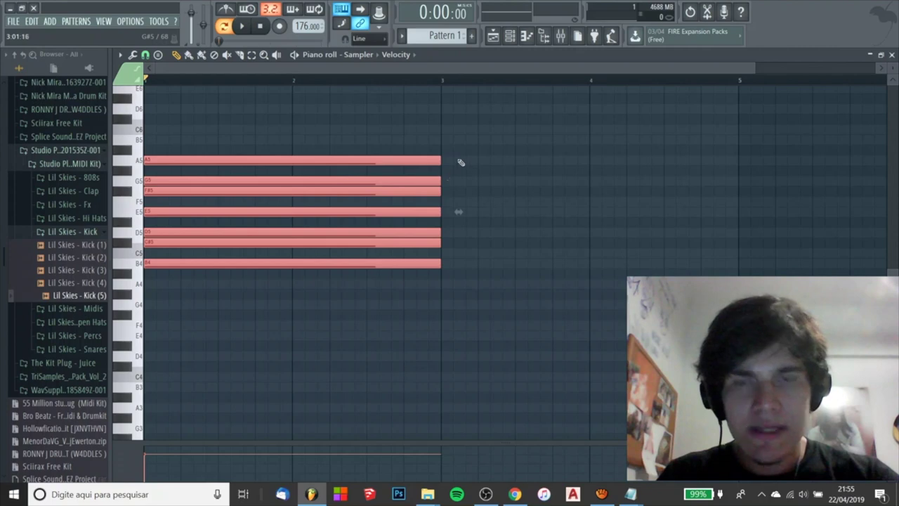
pyautogui.click(510, 39)
pyautogui.click(372, 276)
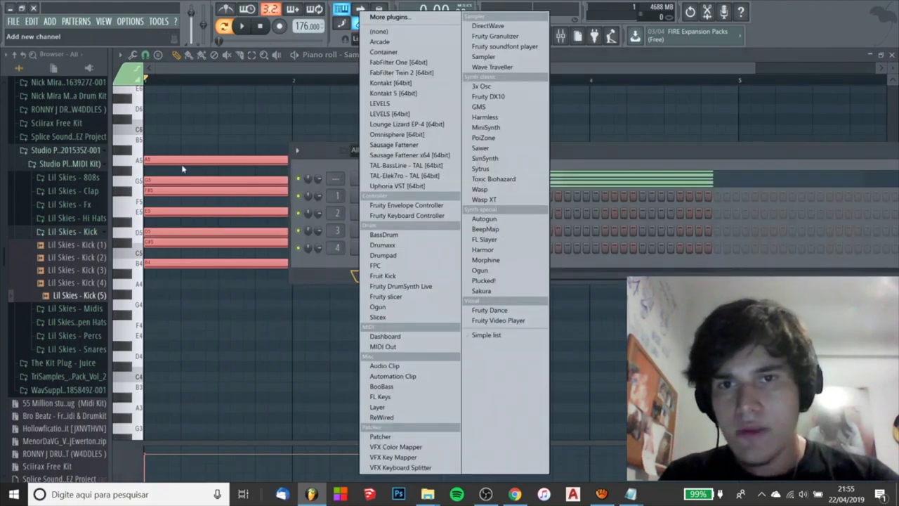
pyautogui.click(191, 131)
# Duplicate the two-bar scale notes one octave higher
pyautogui.hotkey('ctrl', 'c')
pyautogui.hotkey('ctrl', 'v')
pyautogui.hotkey('ctrl', 'Up')
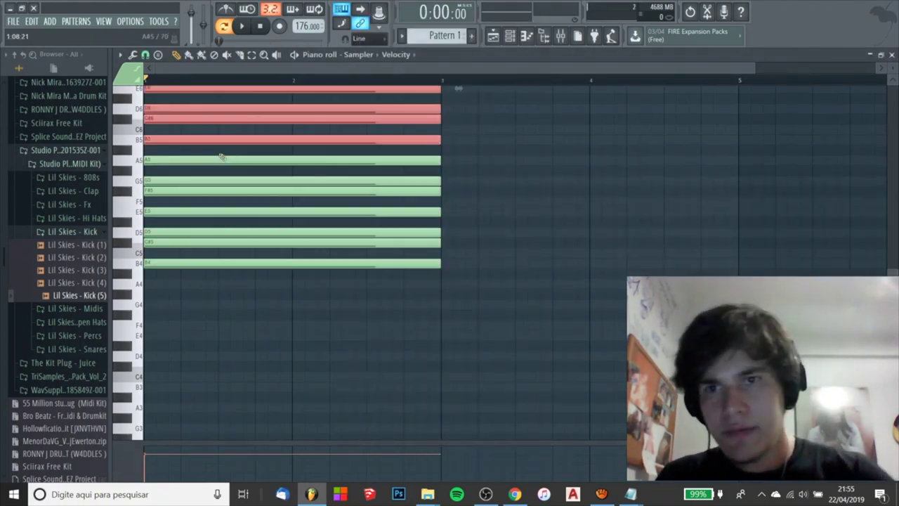
# Select all scale notes and duplicate them into the octaves below B4
pyautogui.moveTo(180, 153); pyautogui.dragTo(141, 86)
pyautogui.hotkey('ctrl', 'a')
pyautogui.hotkey('ctrl', 'c')
pyautogui.hotkey('ctrl', 'v')
pyautogui.hotkey('ctrl', 'Down')
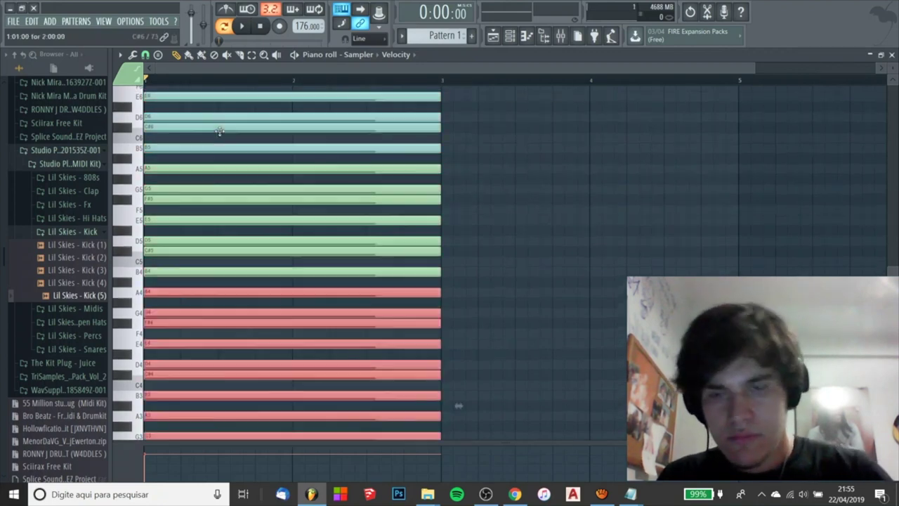
# Duplicate the selected scale notes upward to fill the octaves from B6
pyautogui.scroll(3, 238, 151)
pyautogui.moveTo(253, 156); pyautogui.dragTo(220, 420)
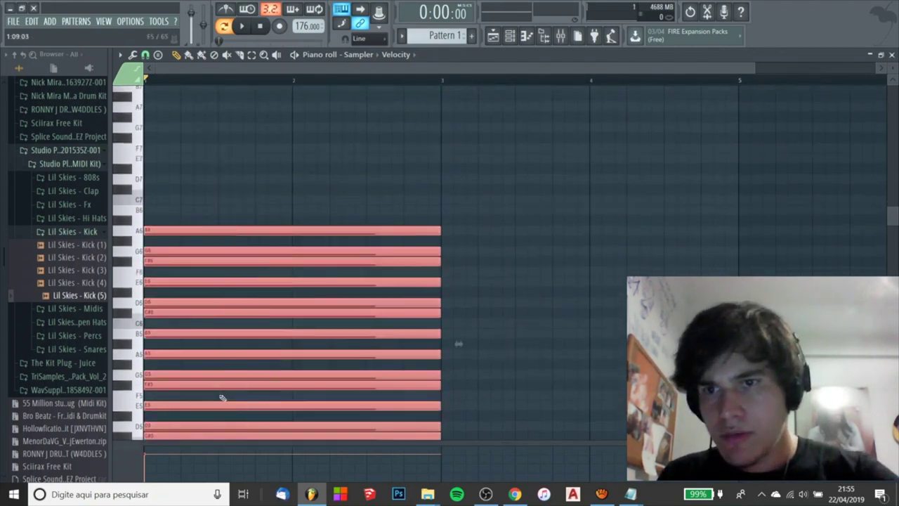
pyautogui.hotkey('ctrl', 'c')
pyautogui.hotkey('ctrl', 'v')
pyautogui.hotkey('ctrl', 'Up')
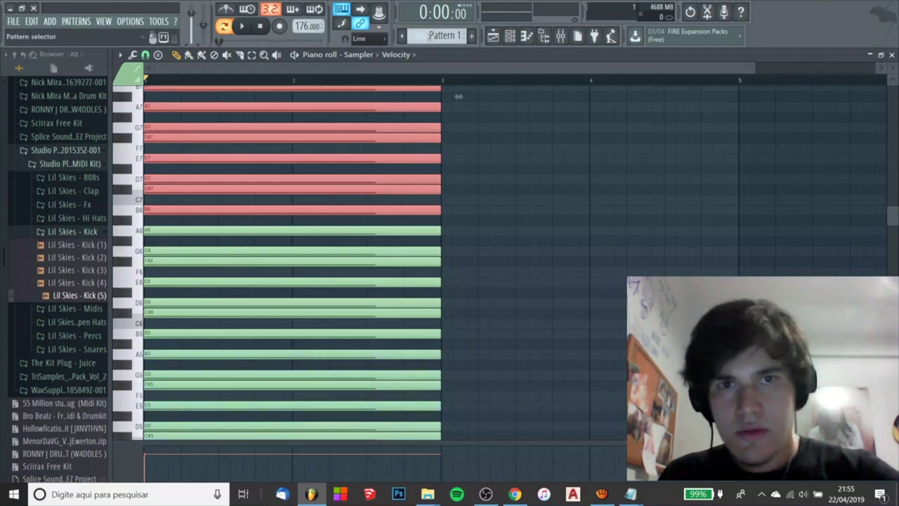
# Add a new Kontakt [64bit] channel from the channel rack
pyautogui.click(510, 35)
pyautogui.click(373, 275)
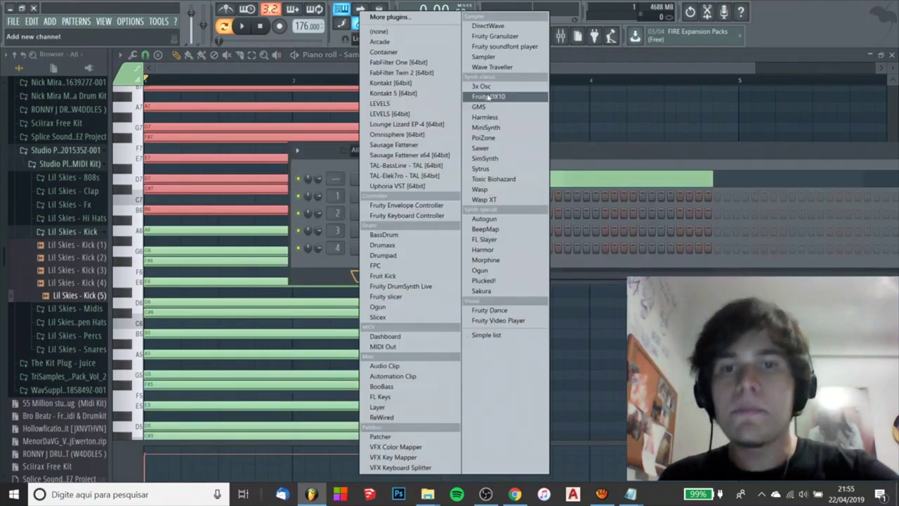
pyautogui.click(422, 83)
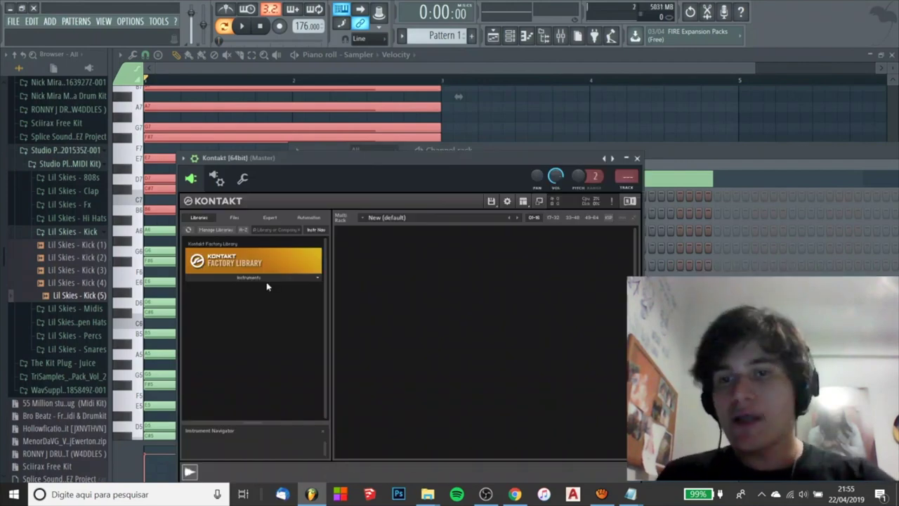
# Browse the Kontakt Factory Library to Band, 2 - Acoustic Pianos, and load Grand Piano.nki
pyautogui.click(257, 279)
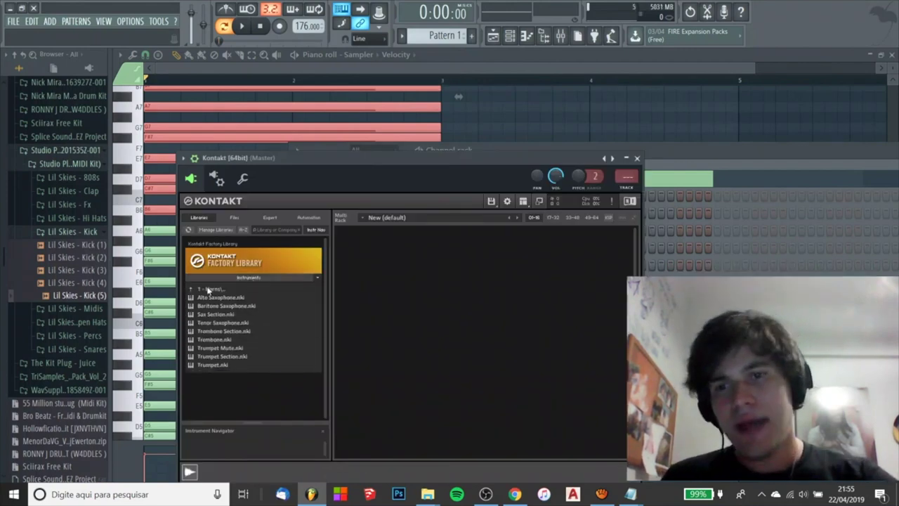
pyautogui.click(207, 290)
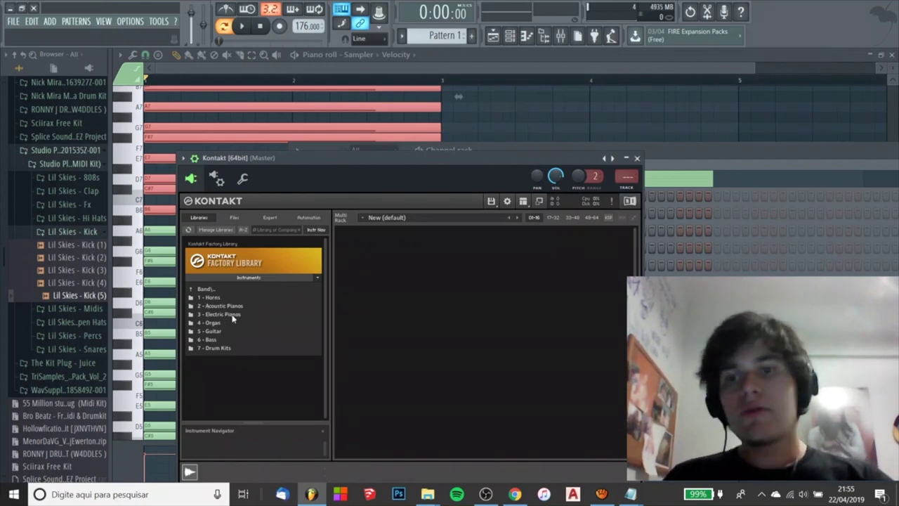
pyautogui.click(205, 289)
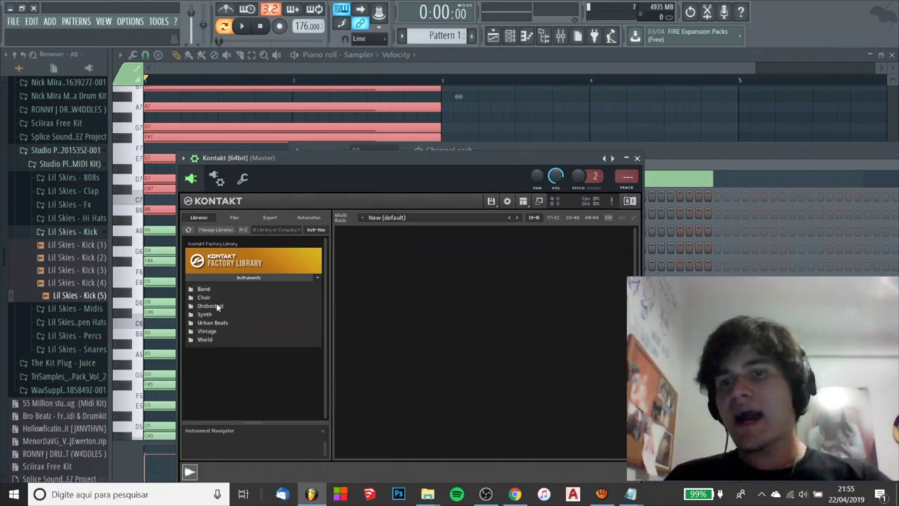
pyautogui.click(207, 289)
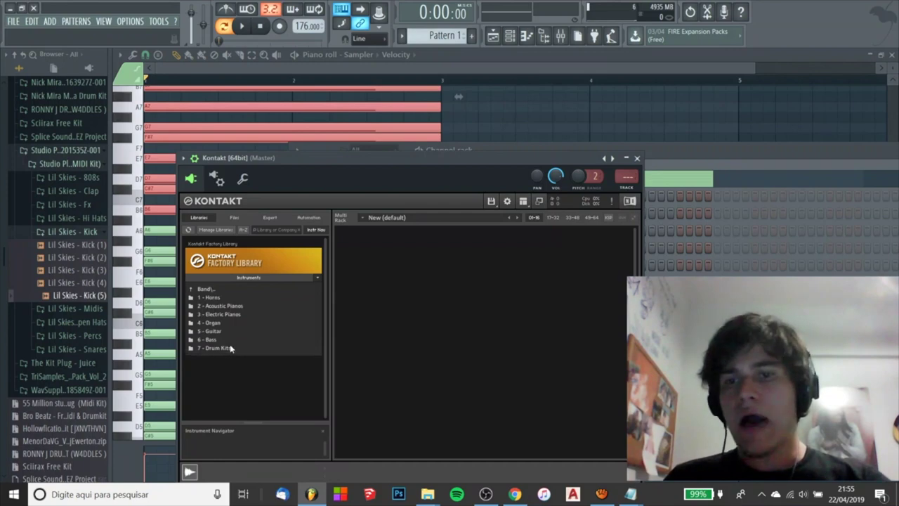
pyautogui.doubleClick(221, 307)
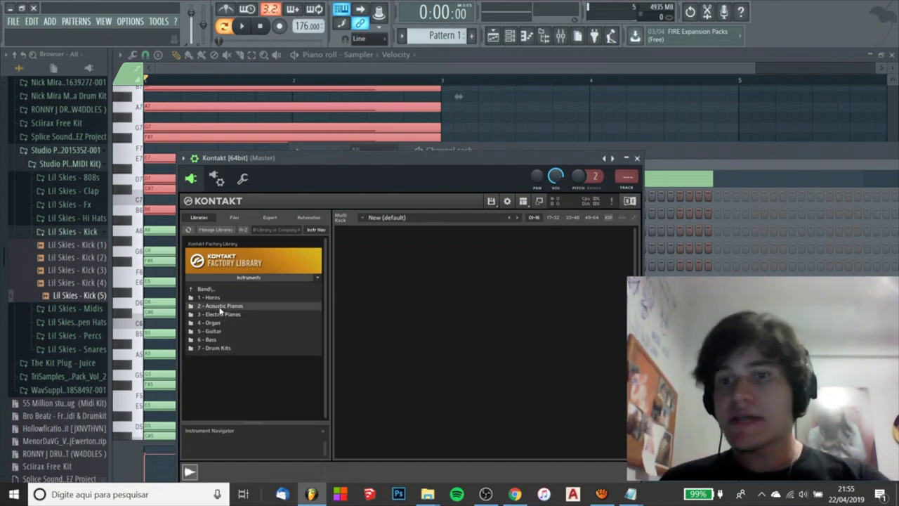
pyautogui.doubleClick(211, 297)
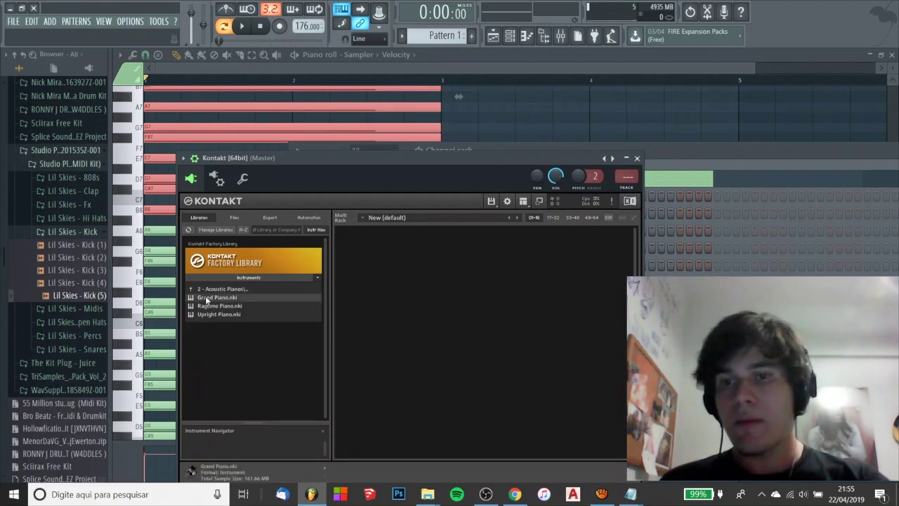
# Reposition the Kontakt window to view the loaded Grand Piano, and close it
pyautogui.click(661, 176)
pyautogui.moveTo(243, 160); pyautogui.dragTo(341, 153)
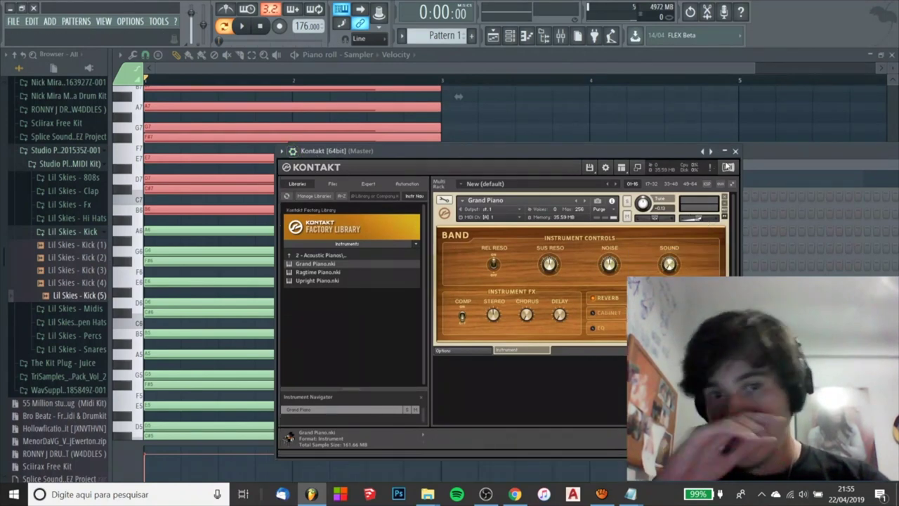
pyautogui.click(736, 152)
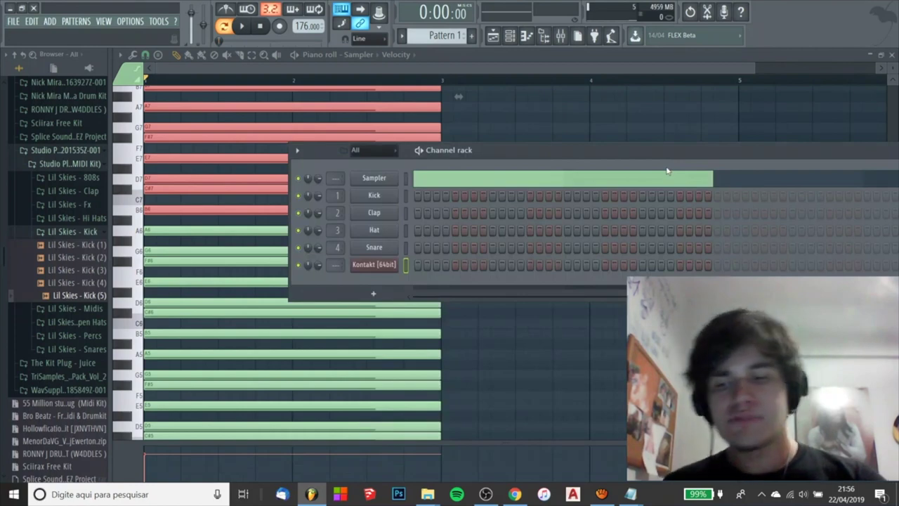
# Play test notes on the Kontakt channel and check the audio device settings
pyautogui.press('capslock')
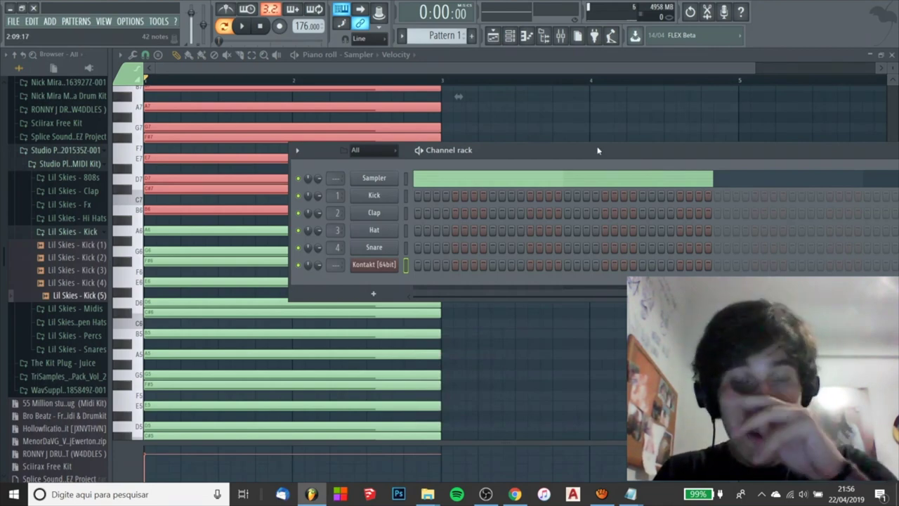
pyautogui.press('c')
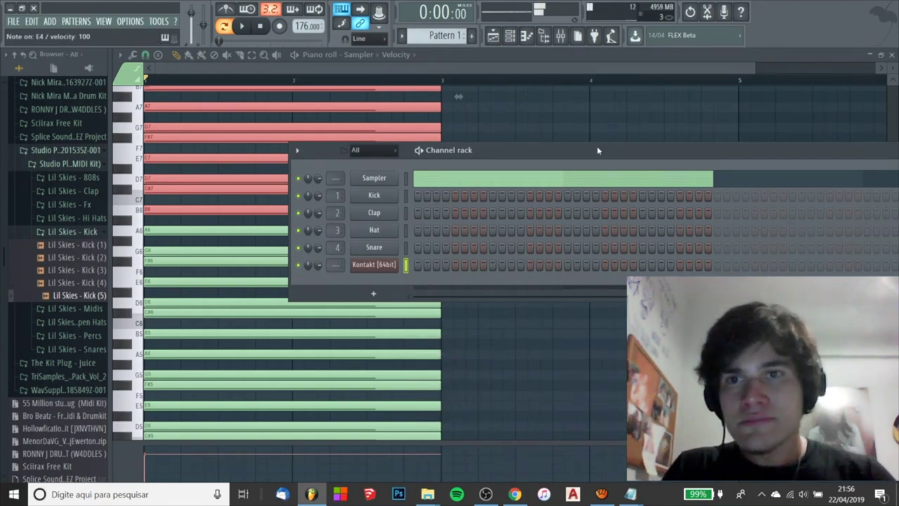
pyautogui.click(143, 23)
pyautogui.click(148, 49)
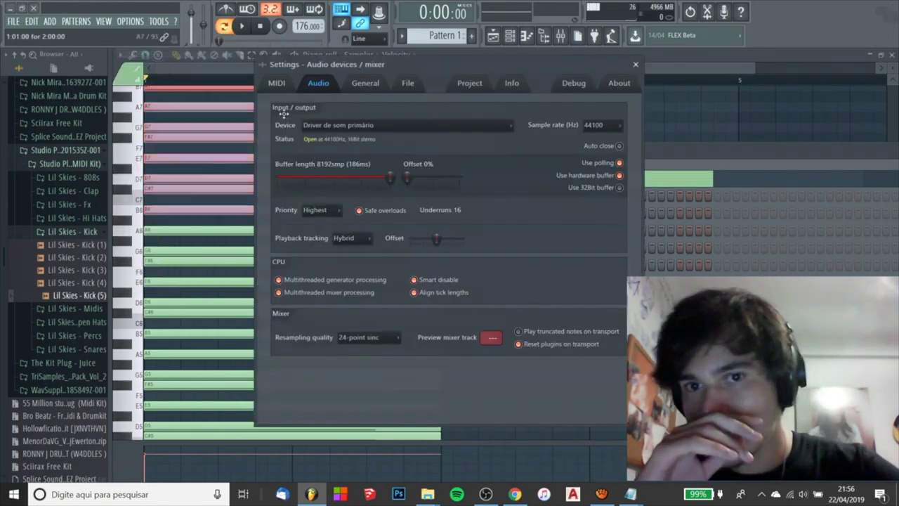
pyautogui.click(638, 66)
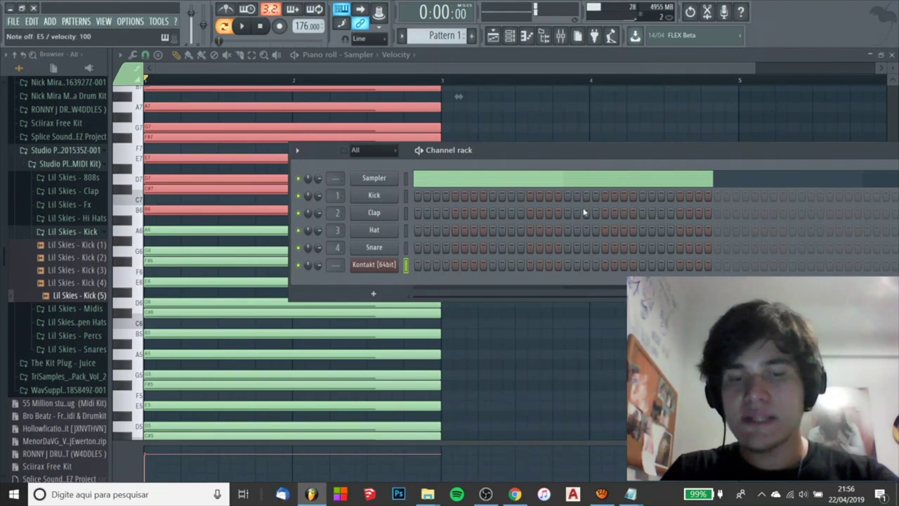
# Remove the Grand Piano from Kontakt and load Ragtime Piano.nki from 2 - Acoustic Pianos in its place
pyautogui.rightClick(379, 272)
pyautogui.click(363, 281)
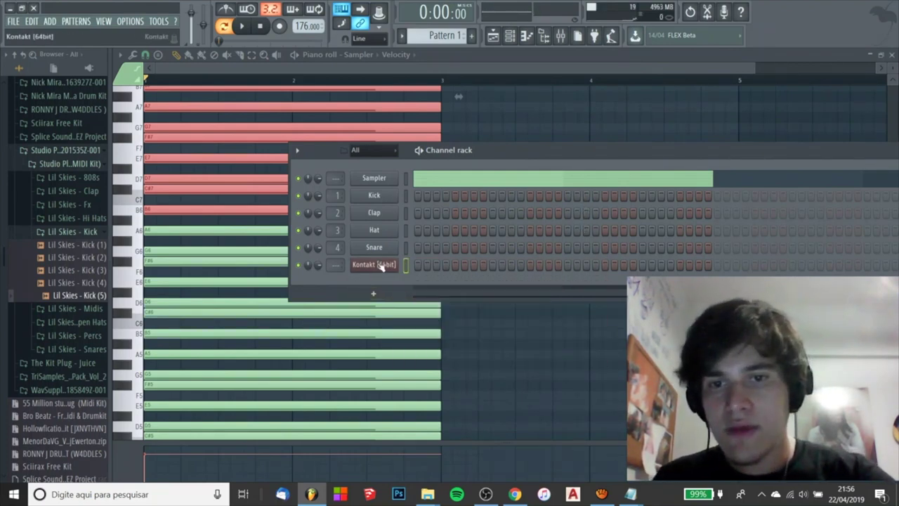
pyautogui.click(380, 265)
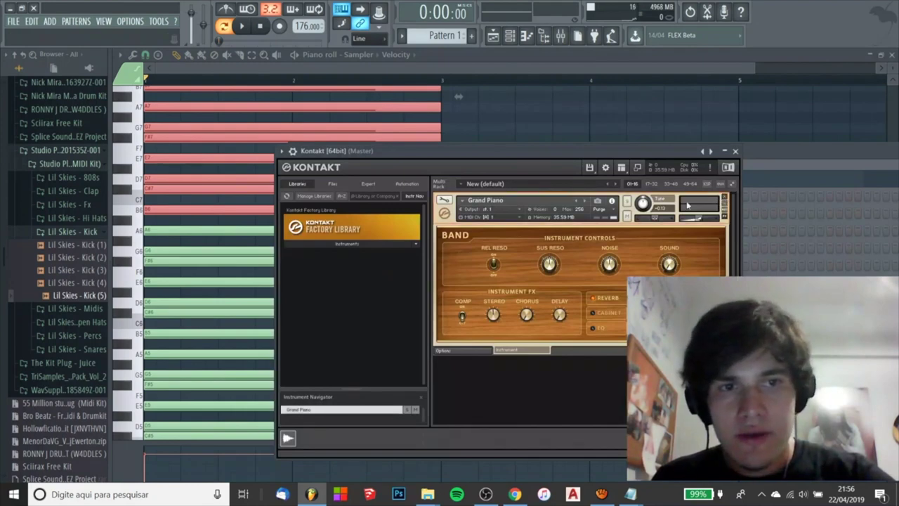
pyautogui.click(731, 198)
pyautogui.click(382, 244)
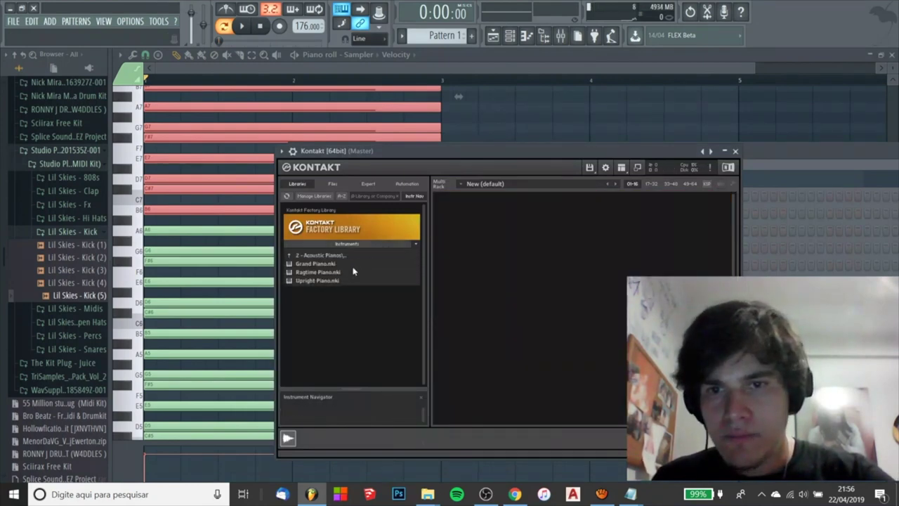
pyautogui.doubleClick(317, 272)
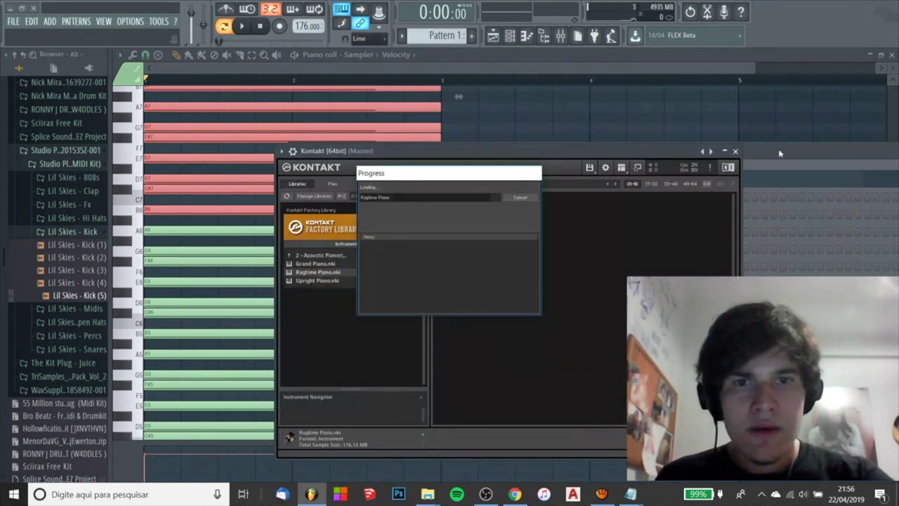
# Play a test note on the Kontakt channel and open its empty piano roll
pyautogui.press('F6')
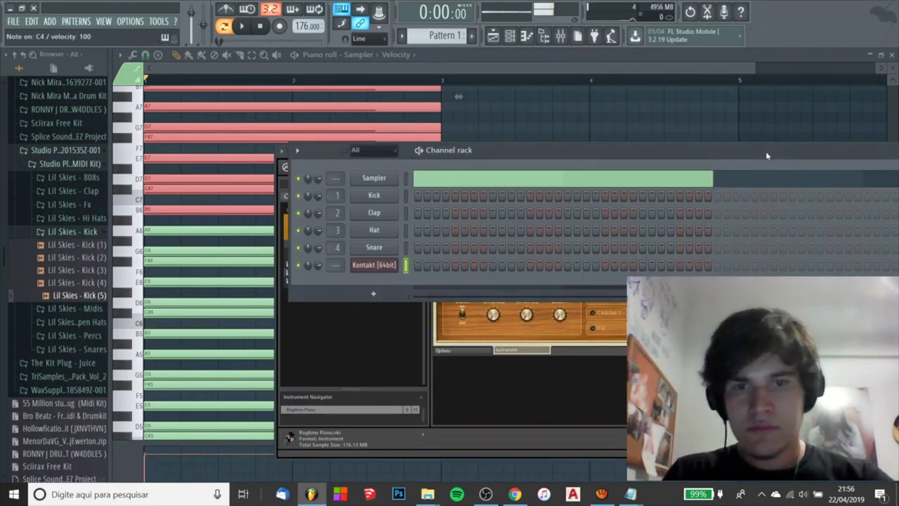
pyautogui.press('w')
pyautogui.rightClick(394, 267)
pyautogui.click(420, 263)
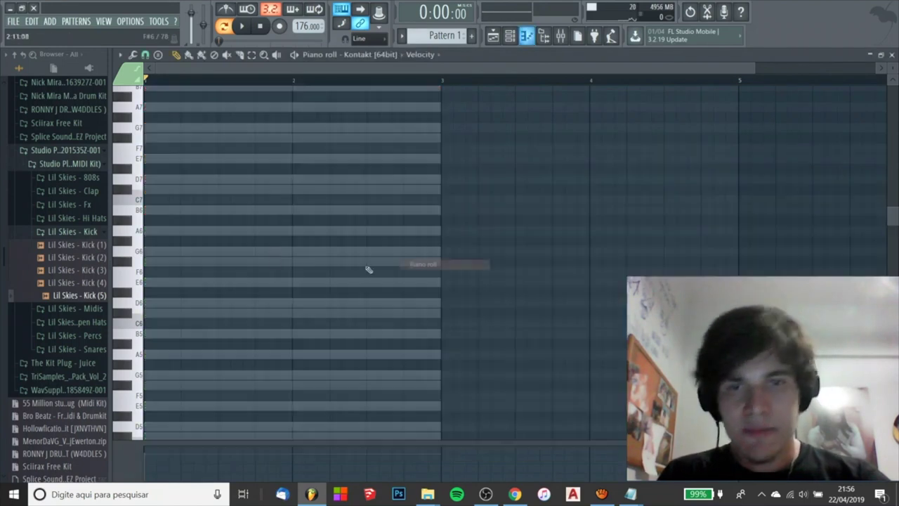
pyautogui.scroll(-3, 242, 252)
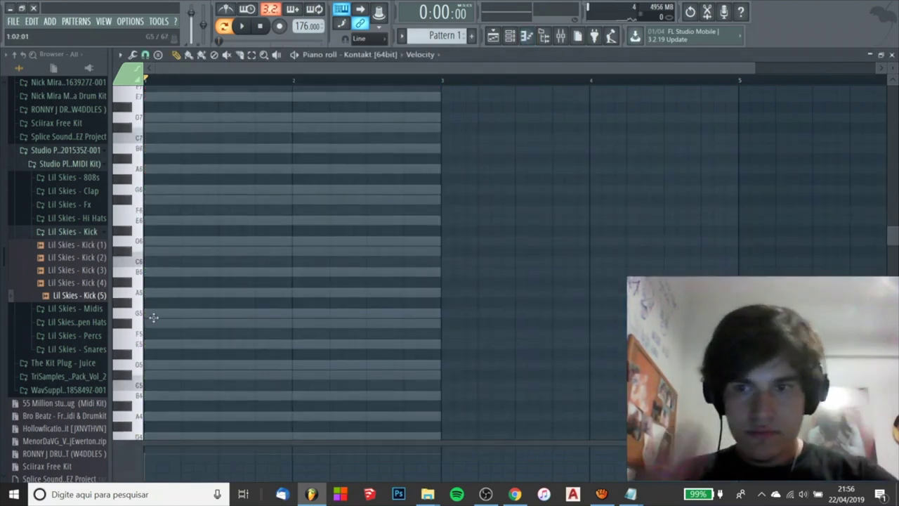
pyautogui.moveTo(153, 317)
pyautogui.mouseDown()
pyautogui.moveTo(123, 321)
pyautogui.moveTo(127, 197)
pyautogui.mouseUp()
pyautogui.click(149, 157)
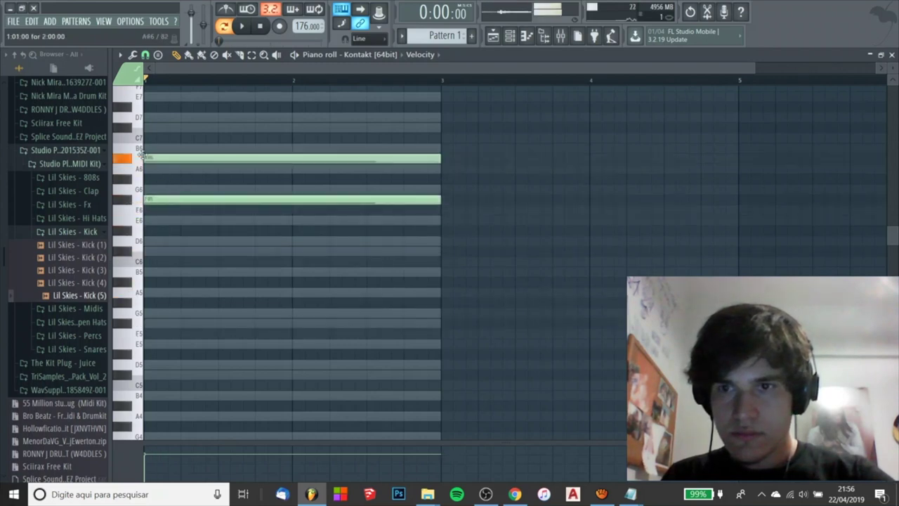
pyautogui.rightClick(160, 158)
pyautogui.rightClick(160, 199)
# Build a chord of A5, B5, D6 and F#6 at the start of bar 1, each note one beat long
pyautogui.scroll(3, 199, 307)
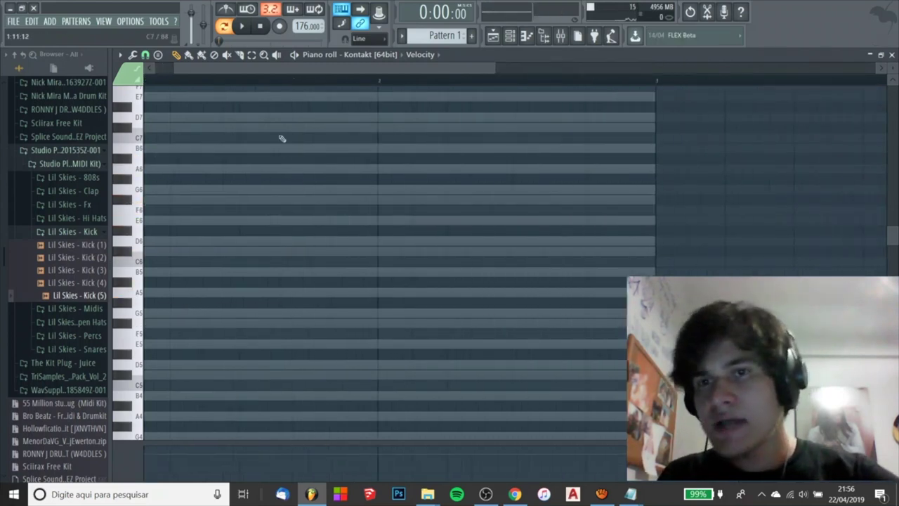
pyautogui.moveTo(257, 69); pyautogui.dragTo(184, 77)
pyautogui.moveTo(152, 406); pyautogui.dragTo(131, 167)
pyautogui.moveTo(181, 151); pyautogui.dragTo(141, 150)
pyautogui.moveTo(169, 114); pyautogui.dragTo(125, 95)
pyautogui.moveTo(188, 96); pyautogui.dragTo(580, 274)
pyautogui.hotkey('ctrl', 'Down')
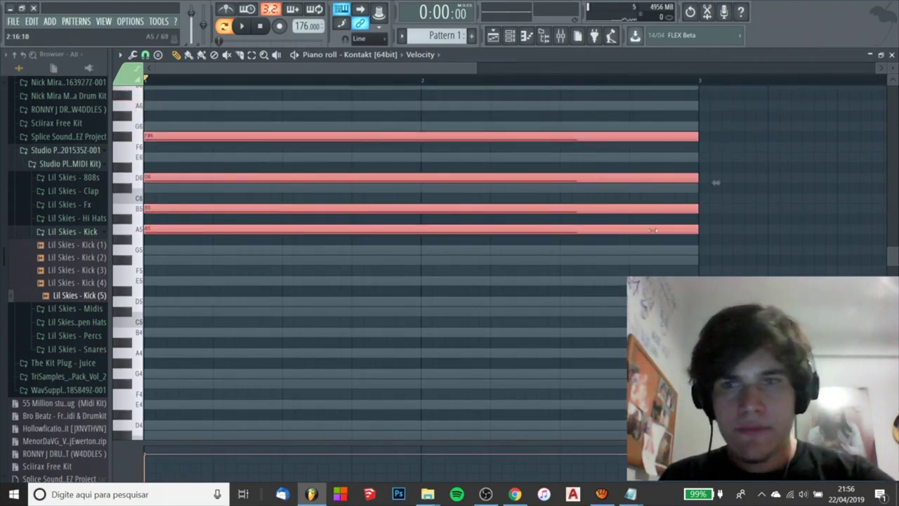
pyautogui.moveTo(652, 230); pyautogui.dragTo(205, 239)
# Add a second one-beat chord of E5, F#5, A5 and C#6 directly after the first chord
pyautogui.click(219, 253)
pyautogui.rightClick(226, 250)
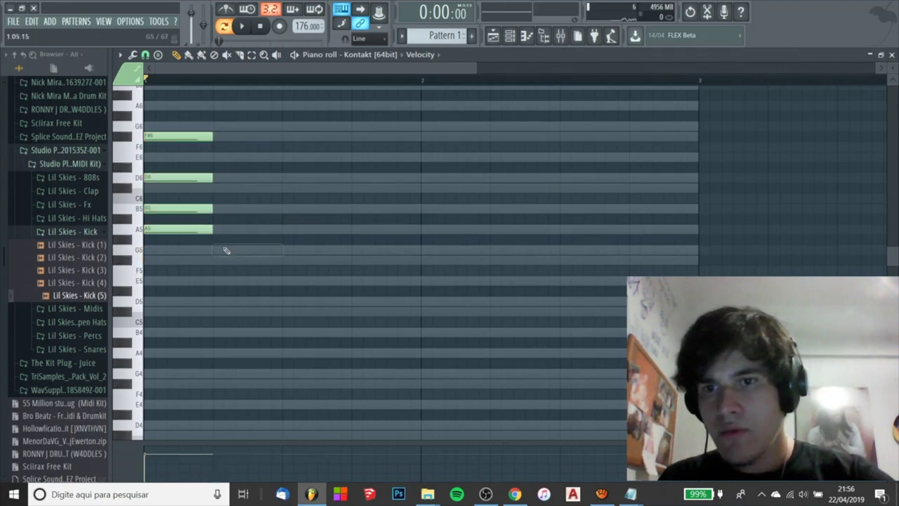
pyautogui.click(219, 156)
pyautogui.click(218, 197)
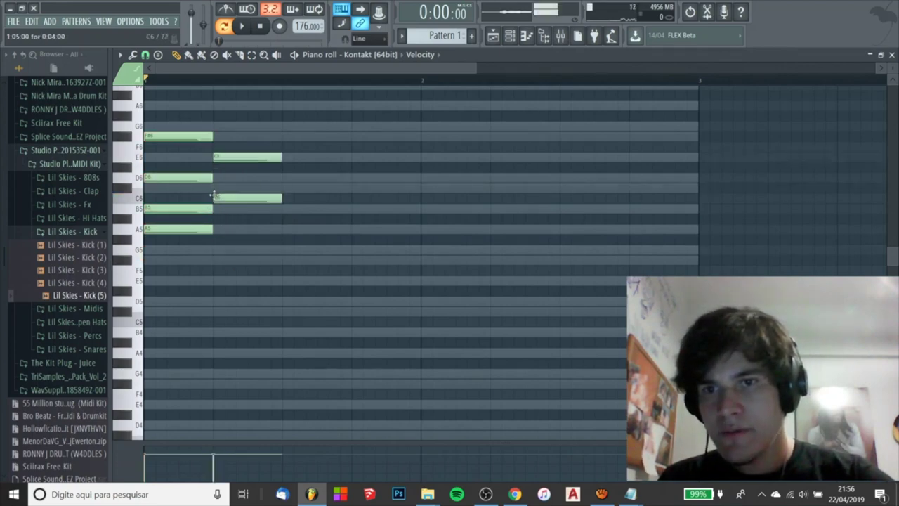
pyautogui.moveTo(218, 197); pyautogui.dragTo(218, 187)
pyautogui.click(218, 219)
pyautogui.moveTo(216, 228); pyautogui.dragTo(216, 229)
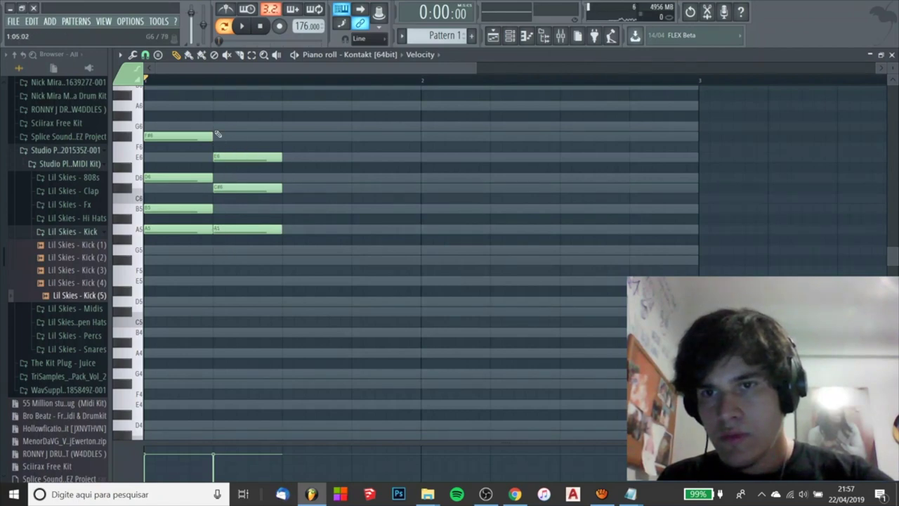
pyautogui.click(220, 260)
pyautogui.click(227, 159)
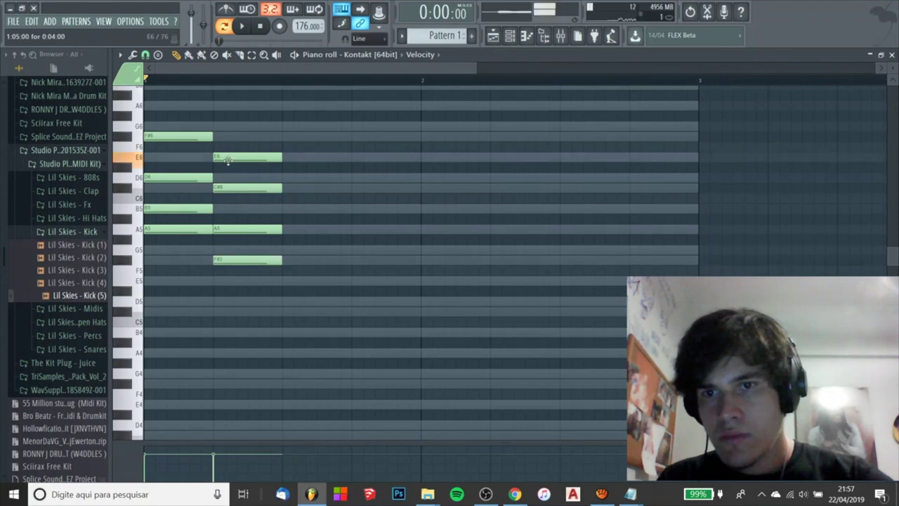
pyautogui.moveTo(229, 161); pyautogui.dragTo(229, 281)
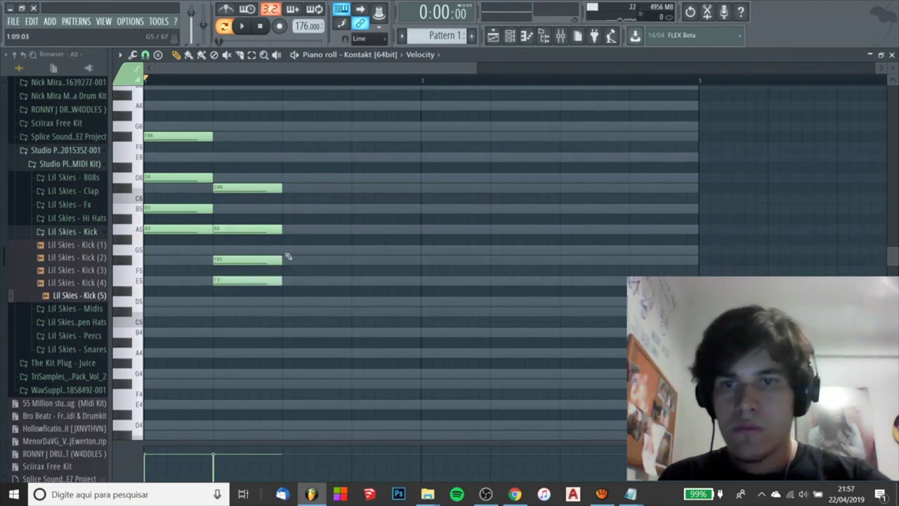
# Add a third one-beat chord of F#5, G5, B5 and D6, and play back the progression
pyautogui.click(286, 208)
pyautogui.click(288, 178)
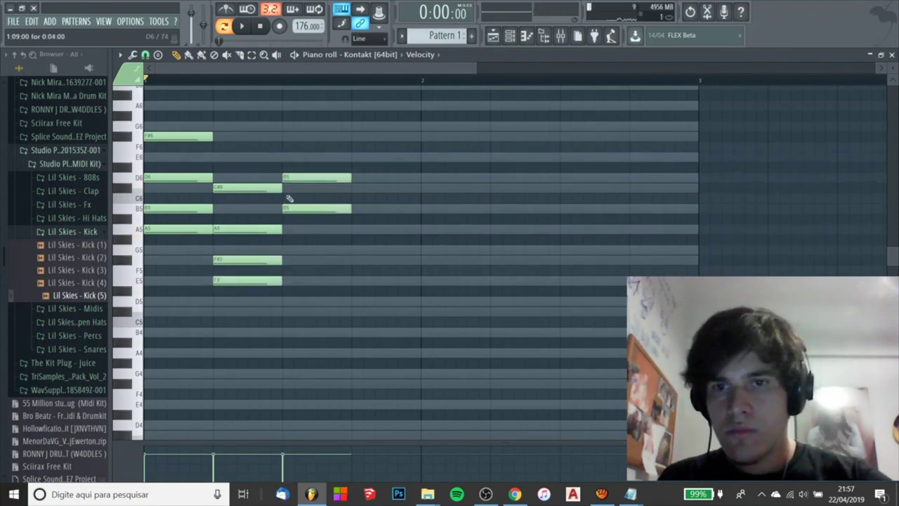
pyautogui.click(286, 251)
pyautogui.click(288, 260)
pyautogui.press('space')
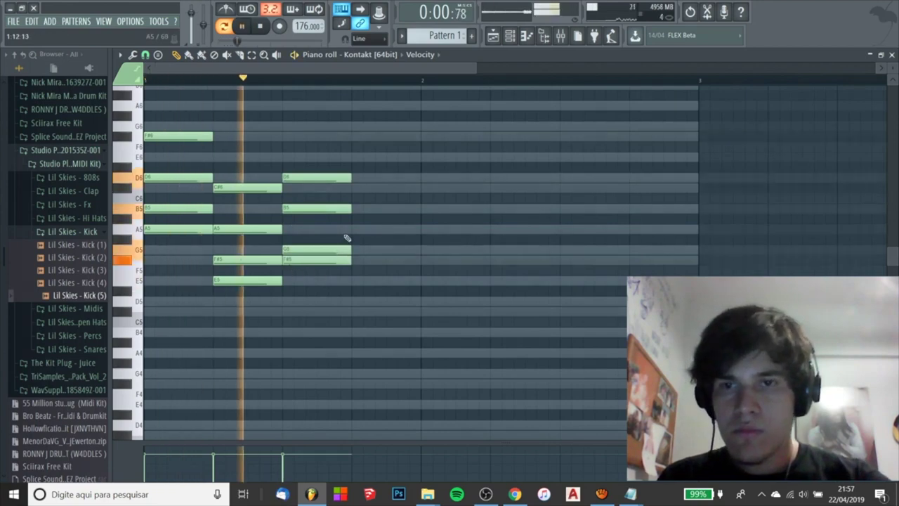
pyautogui.press('space')
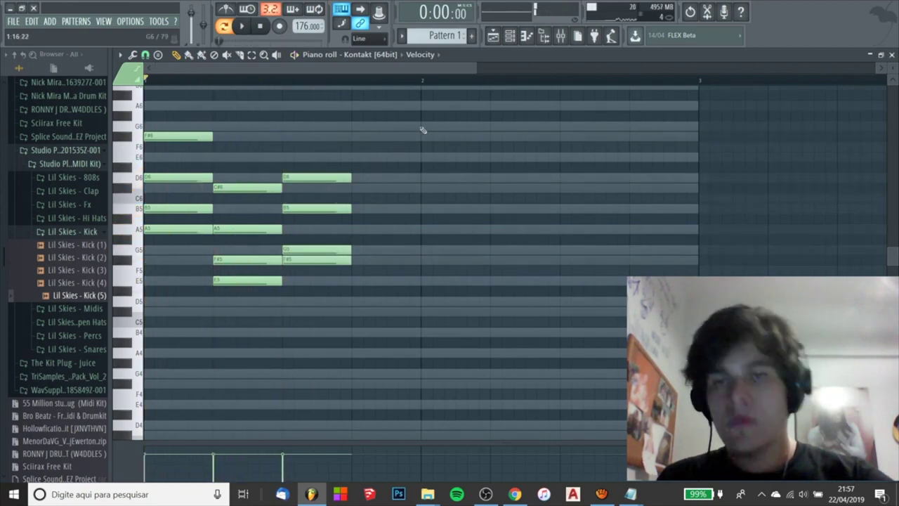
# Move the second chord to mid-bar 1 and the third to bar 2, and extend all notes to fill the gaps through bar 2
pyautogui.scroll(-2, 423, 130)
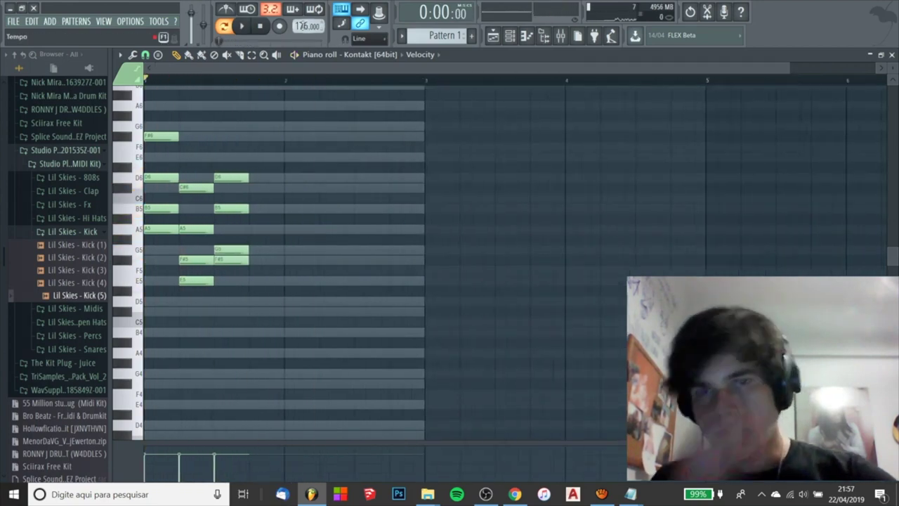
pyautogui.moveTo(299, 120); pyautogui.dragTo(259, 276)
pyautogui.moveTo(264, 260); pyautogui.dragTo(299, 260)
pyautogui.keyDown('ctrl'); pyautogui.click(416, 147); pyautogui.keyUp('ctrl')
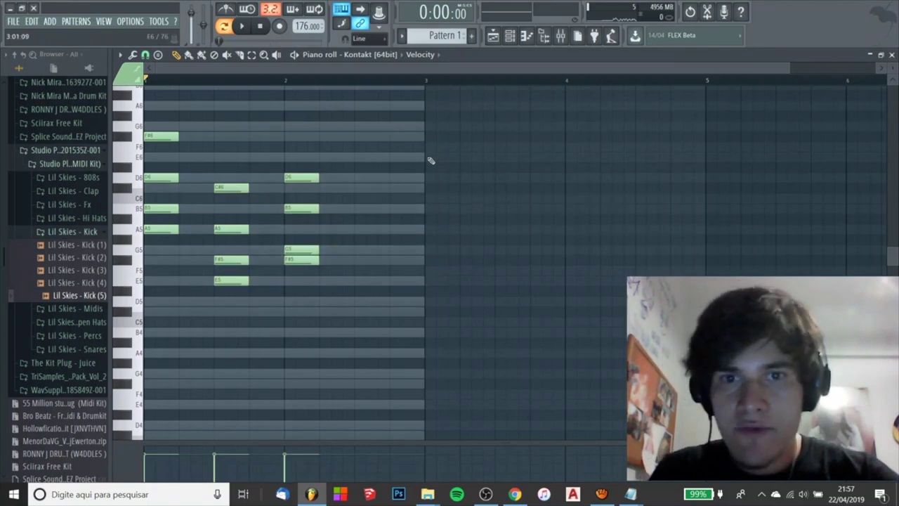
pyautogui.click(429, 157)
pyautogui.hotkey('ctrl', 'l')
pyautogui.rightClick(447, 156)
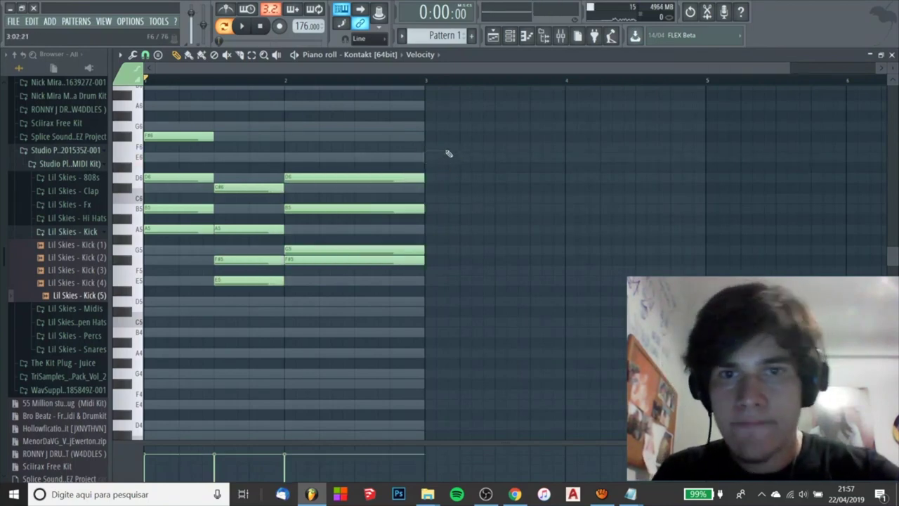
# Transpose all three chords down one octave and play the pattern
pyautogui.hotkey('ctrl', 'Down')
pyautogui.press('space')
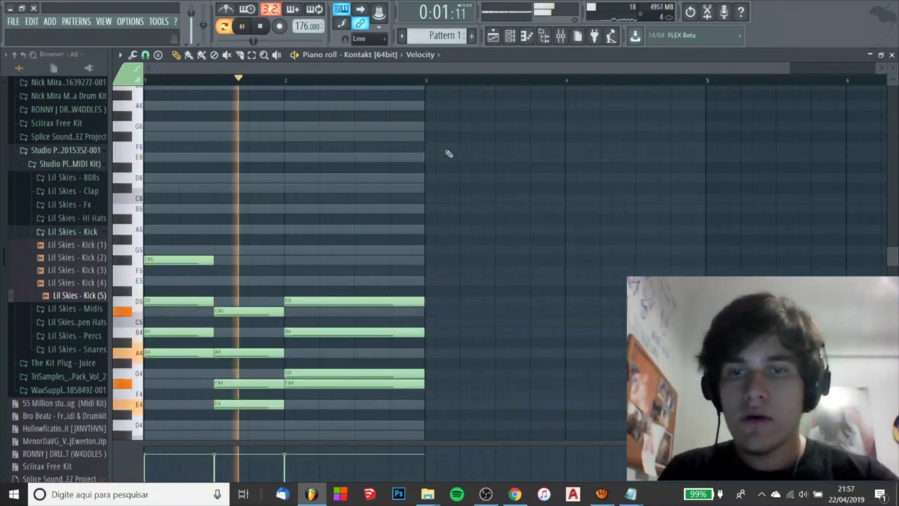
pyautogui.scroll(-5, 447, 149)
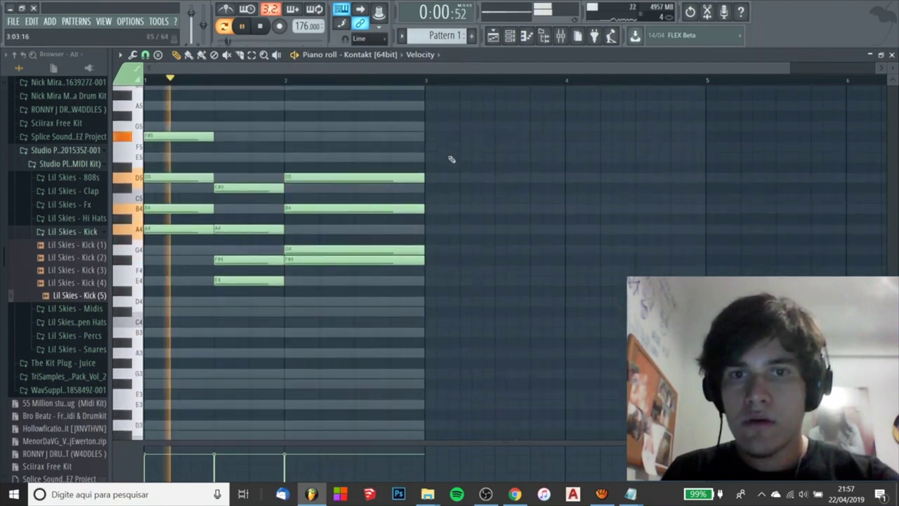
# Set the tempo to 157 BPM and audition the chords another octave lower, restoring the previous octave
pyautogui.hotkey('ctrl', 'Down')
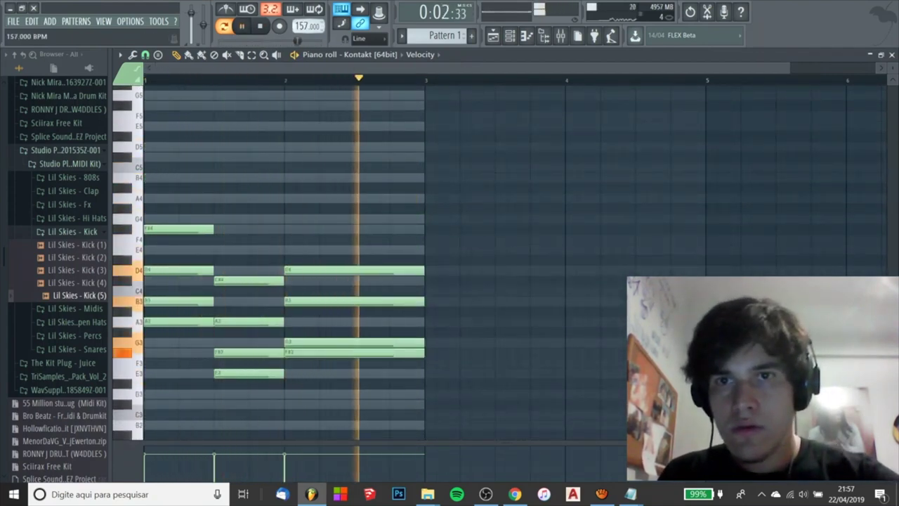
pyautogui.click(259, 26)
pyautogui.hotkey('ctrl', 'Up')
pyautogui.press('space')
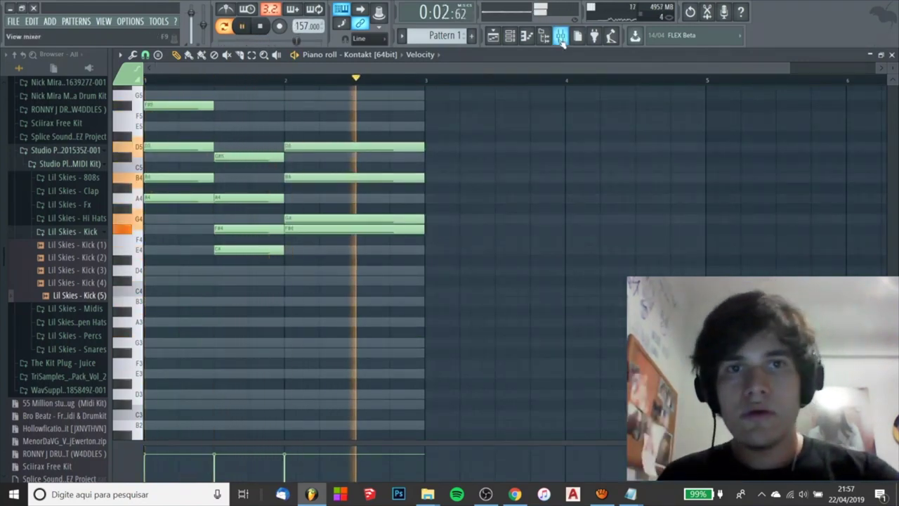
pyautogui.press('space')
# Route the Kontakt channel to mixer insert 5 and name the track after it
pyautogui.press('F9')
pyautogui.click(510, 38)
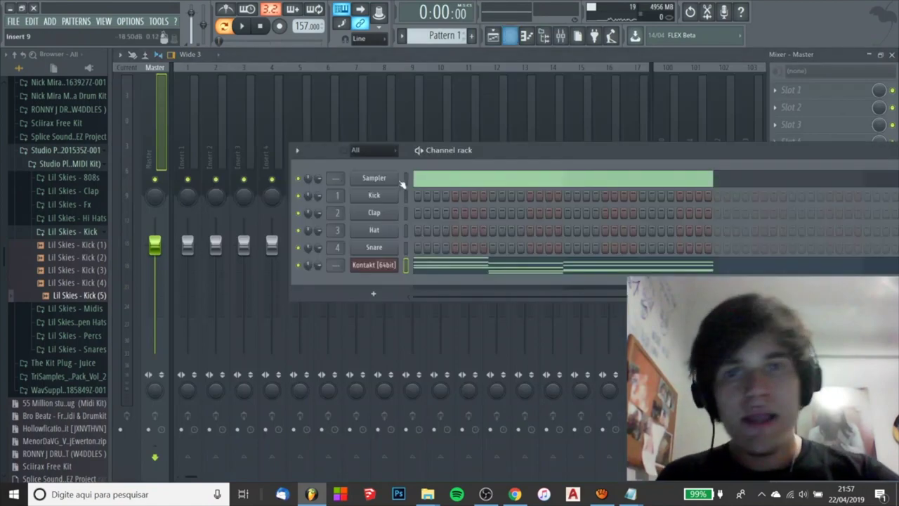
pyautogui.click(374, 99)
pyautogui.click(354, 100)
pyautogui.click(331, 113)
pyautogui.click(310, 121)
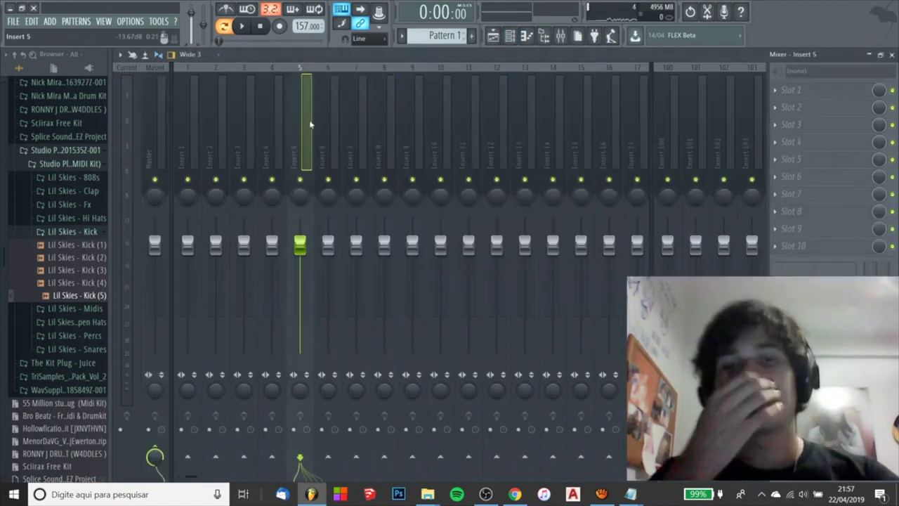
pyautogui.rightClick(311, 122)
pyautogui.moveTo(388, 154)
pyautogui.click(450, 152)
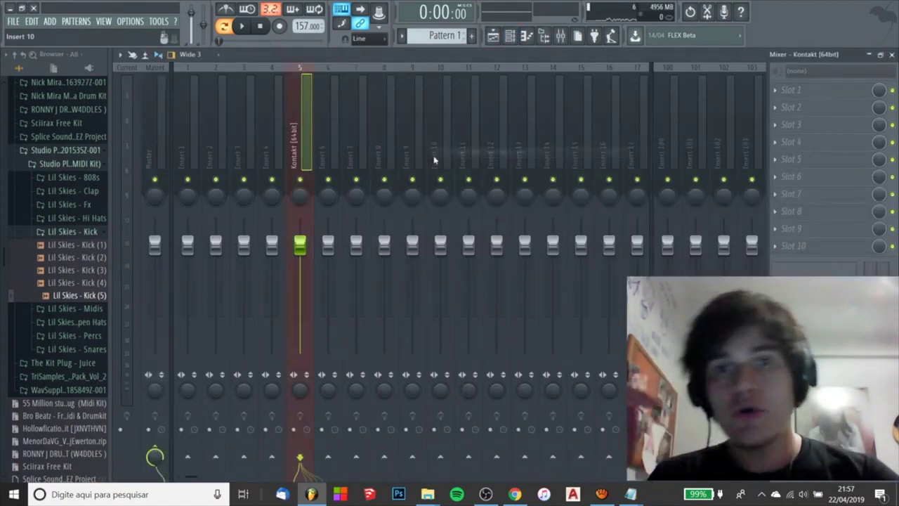
# Lower the volume fader of the Kontakt mixer track to its minimum
pyautogui.click(814, 92)
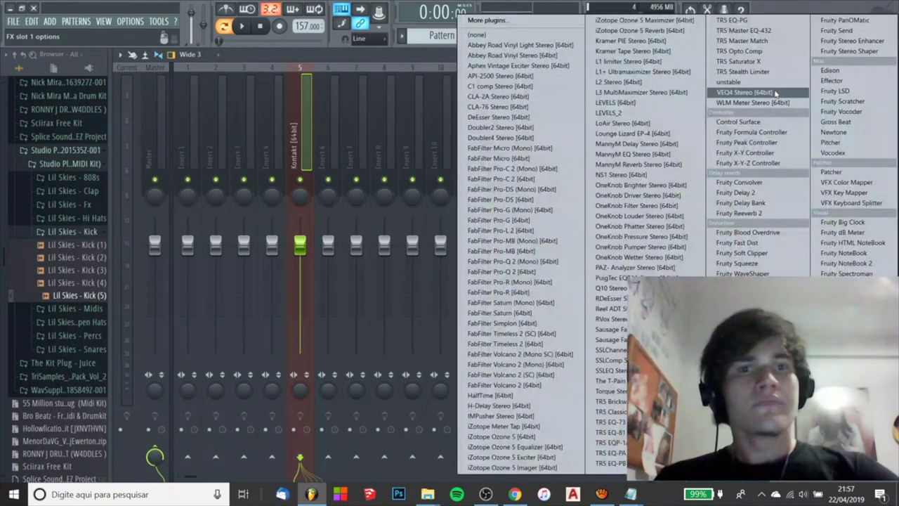
pyautogui.click(303, 255)
pyautogui.moveTo(300, 245); pyautogui.dragTo(300, 353)
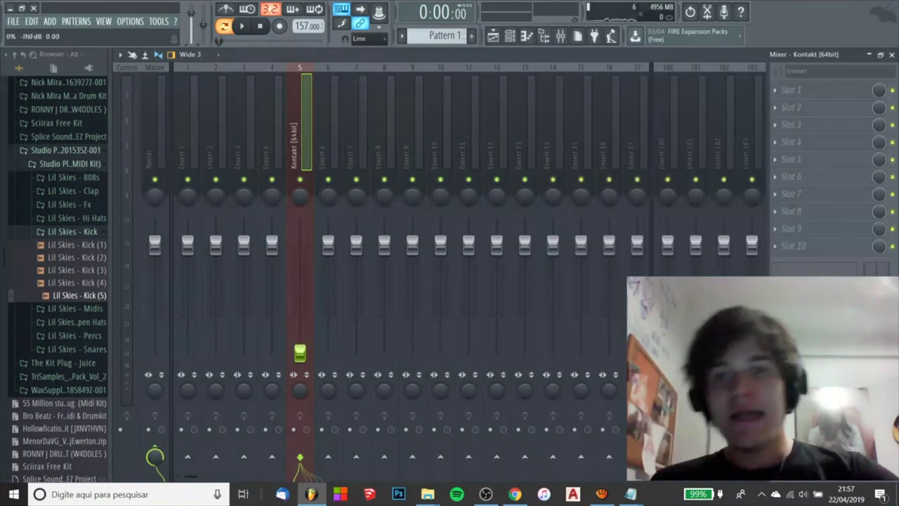
# Load the Hardcore effect into slot 1 of the Kontakt mixer track
pyautogui.click(808, 87)
pyautogui.press('h')
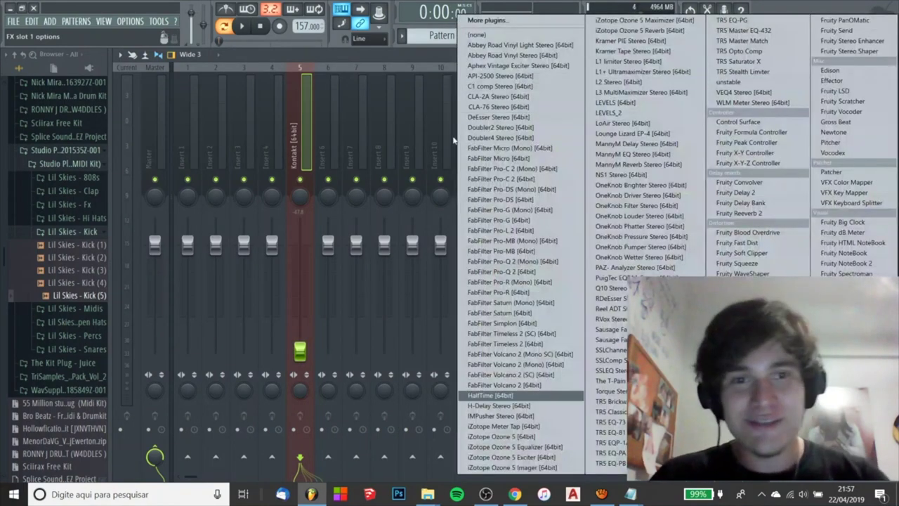
pyautogui.press('h')
pyautogui.press('h')
pyautogui.press('h')
pyautogui.press('h')
pyautogui.press('h')
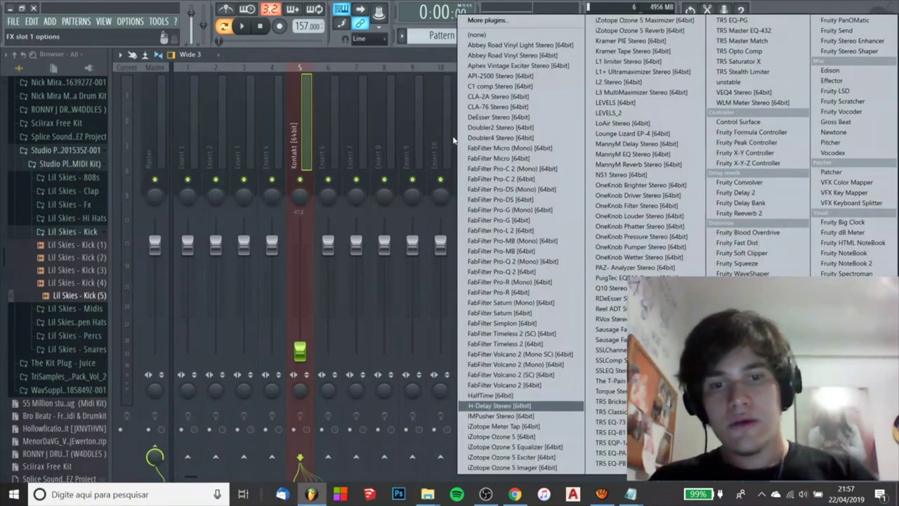
pyautogui.press('Return')
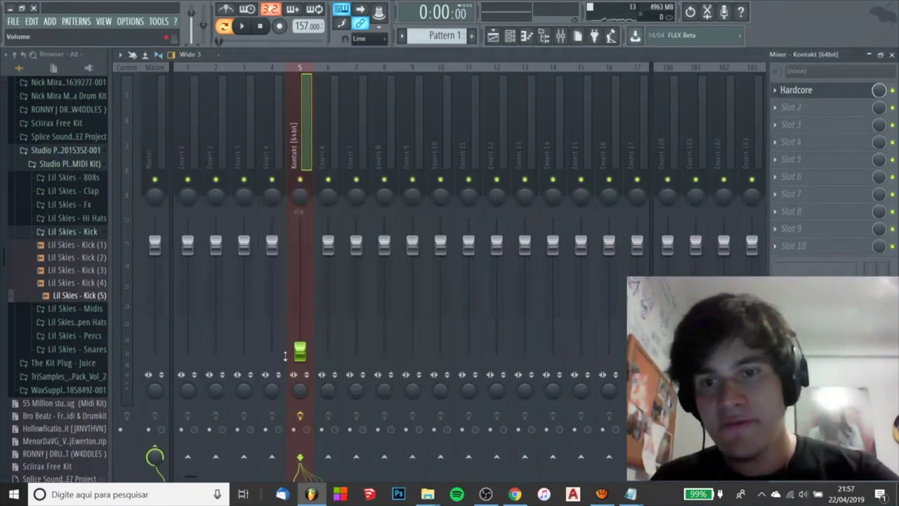
# Play the pattern and audition Hardcore presets including Banjo Like and Classic Hard Rock XS, settling on Blues Rock Boogie
pyautogui.moveTo(300, 358); pyautogui.dragTo(300, 344)
pyautogui.press('space')
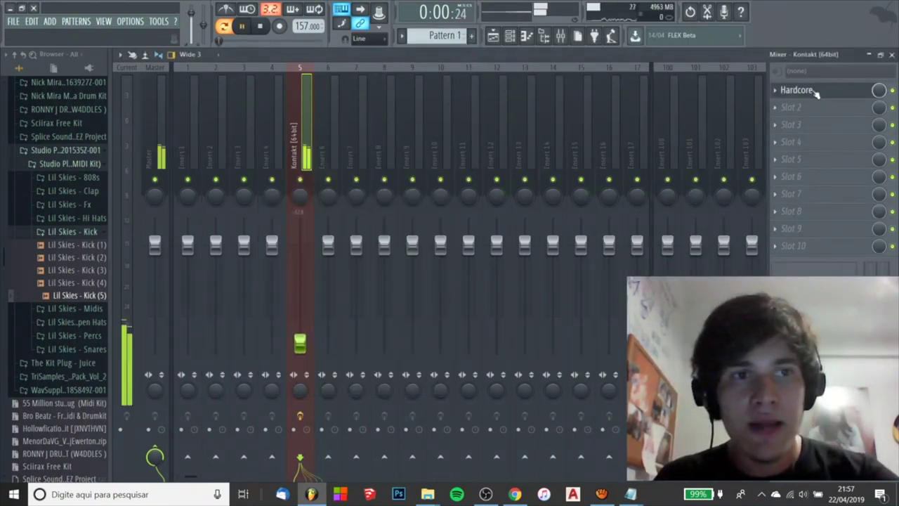
pyautogui.click(815, 93)
pyautogui.click(222, 182)
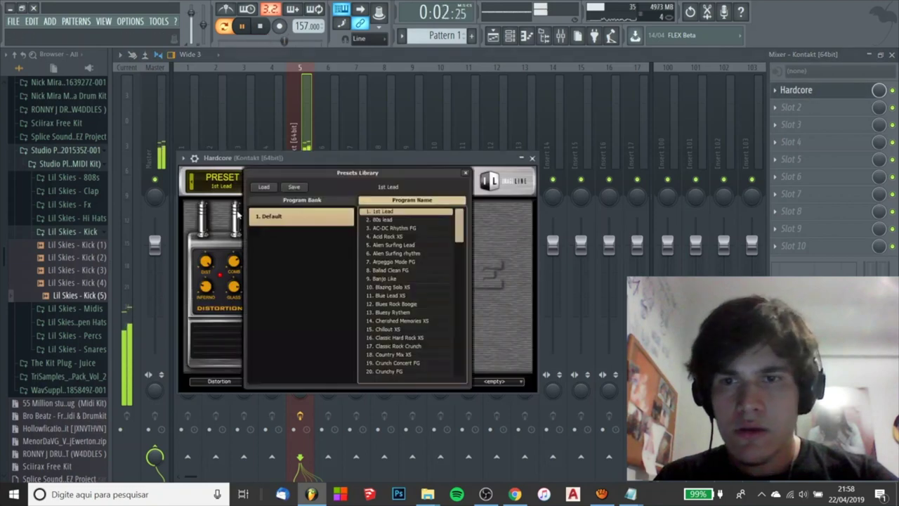
pyautogui.click(430, 279)
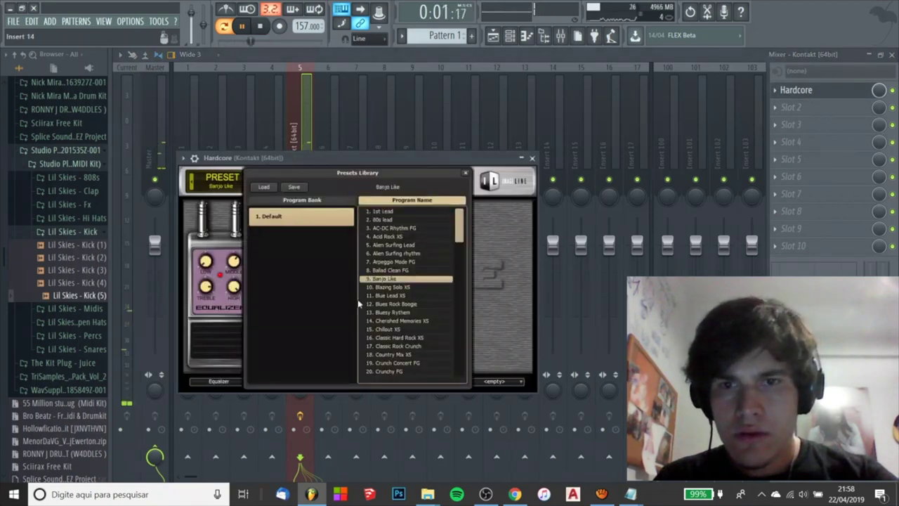
pyautogui.click(399, 338)
pyautogui.click(397, 304)
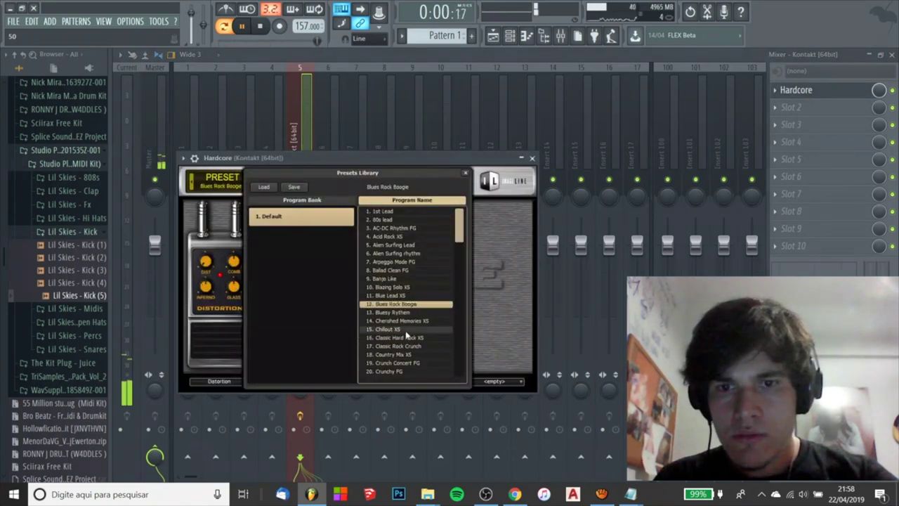
pyautogui.click(309, 142)
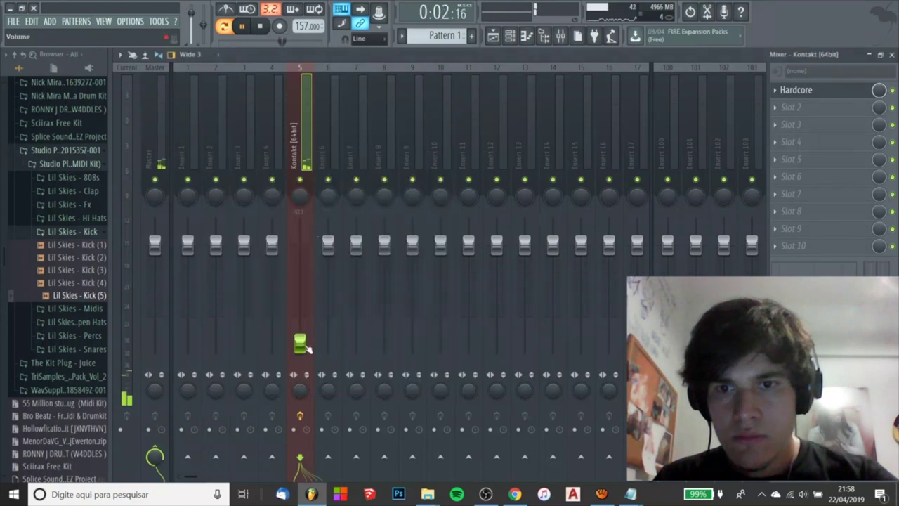
# Raise the Kontakt mixer track's volume fader to roughly mid-travel during playback, and stop the pattern
pyautogui.moveTo(302, 343); pyautogui.dragTo(302, 290)
pyautogui.press('space')
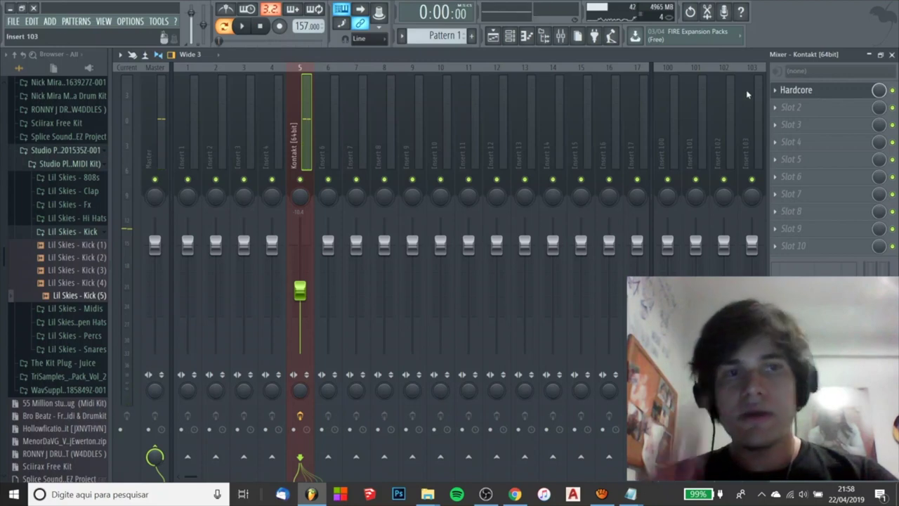
# Bring up the channel rack over the mixer
pyautogui.click(510, 35)
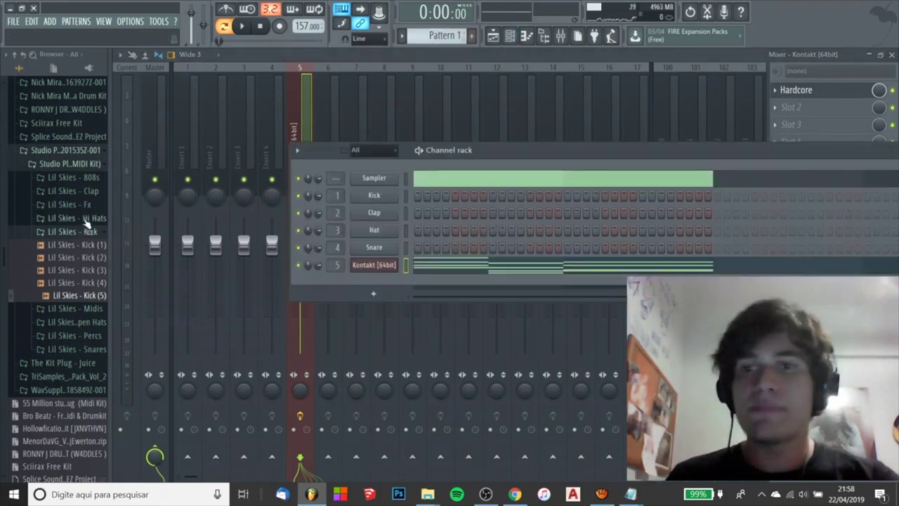
pyautogui.click(328, 104)
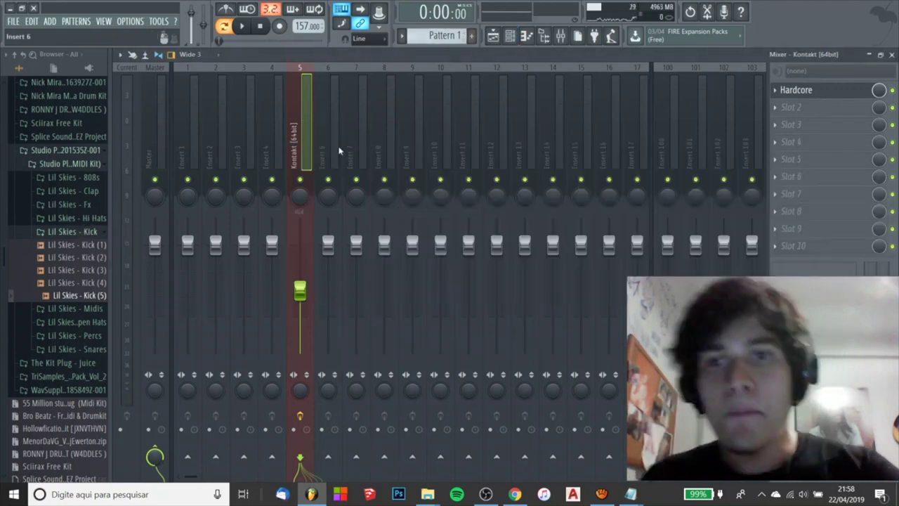
pyautogui.click(509, 36)
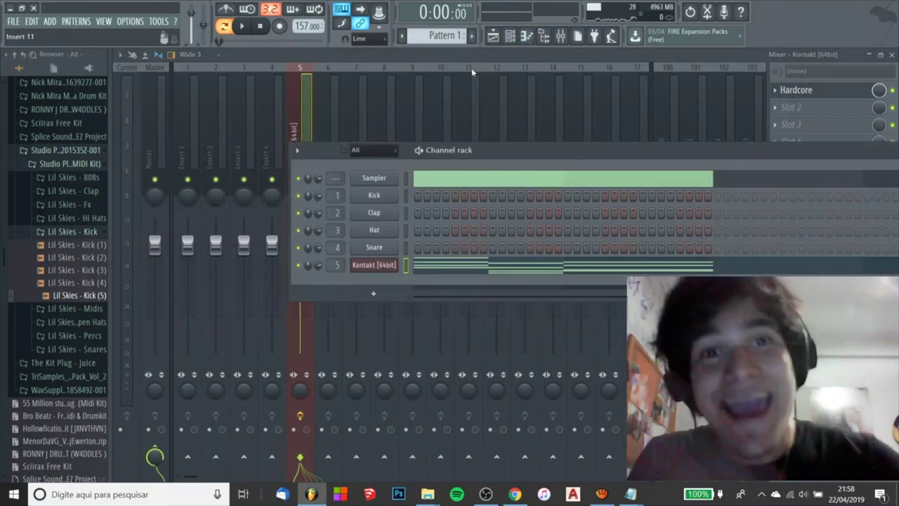